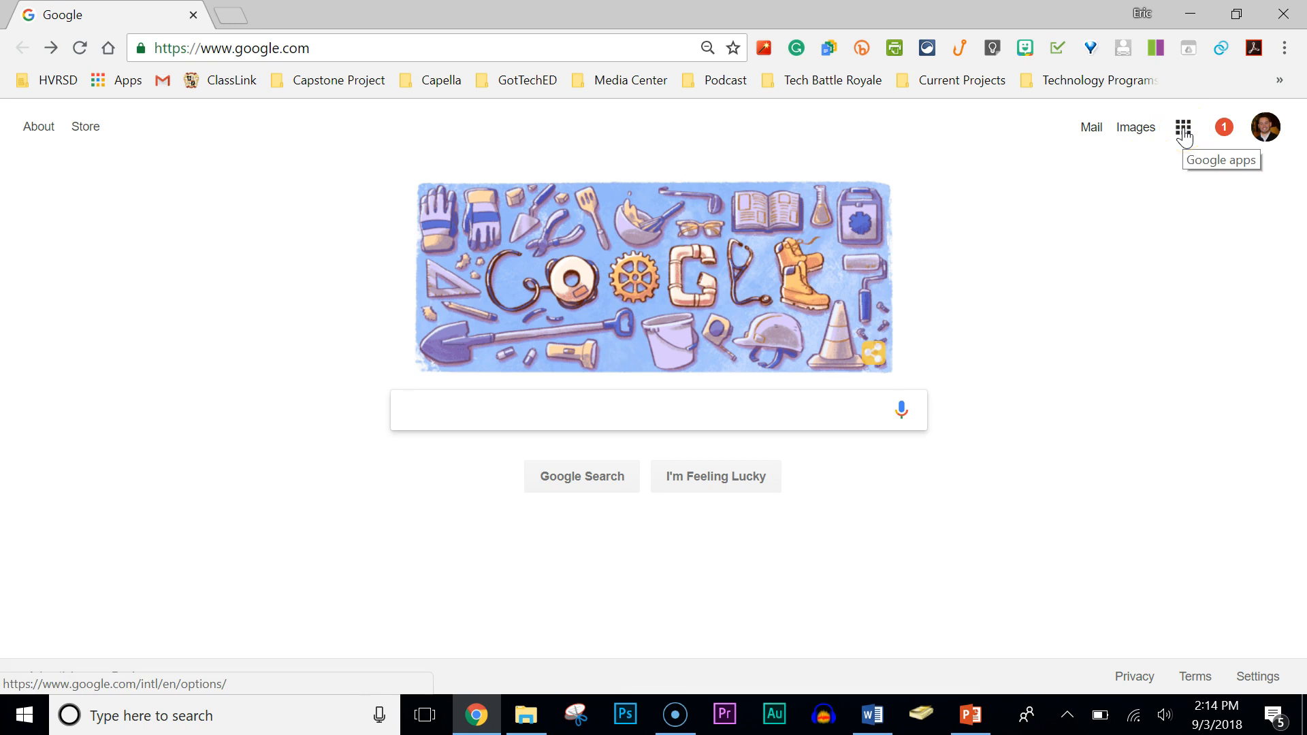
# Open Google Drive from the Google homepage
pyautogui.click(1183, 130)
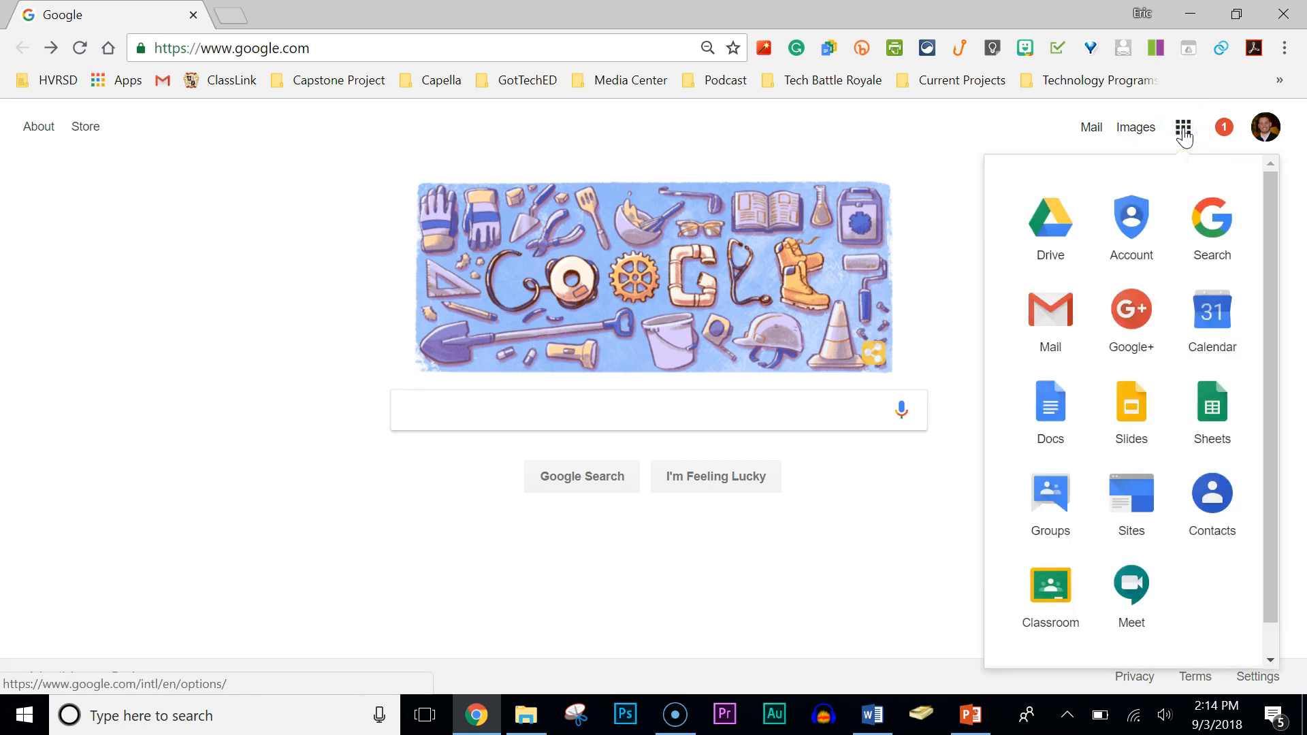
pyautogui.click(1051, 224)
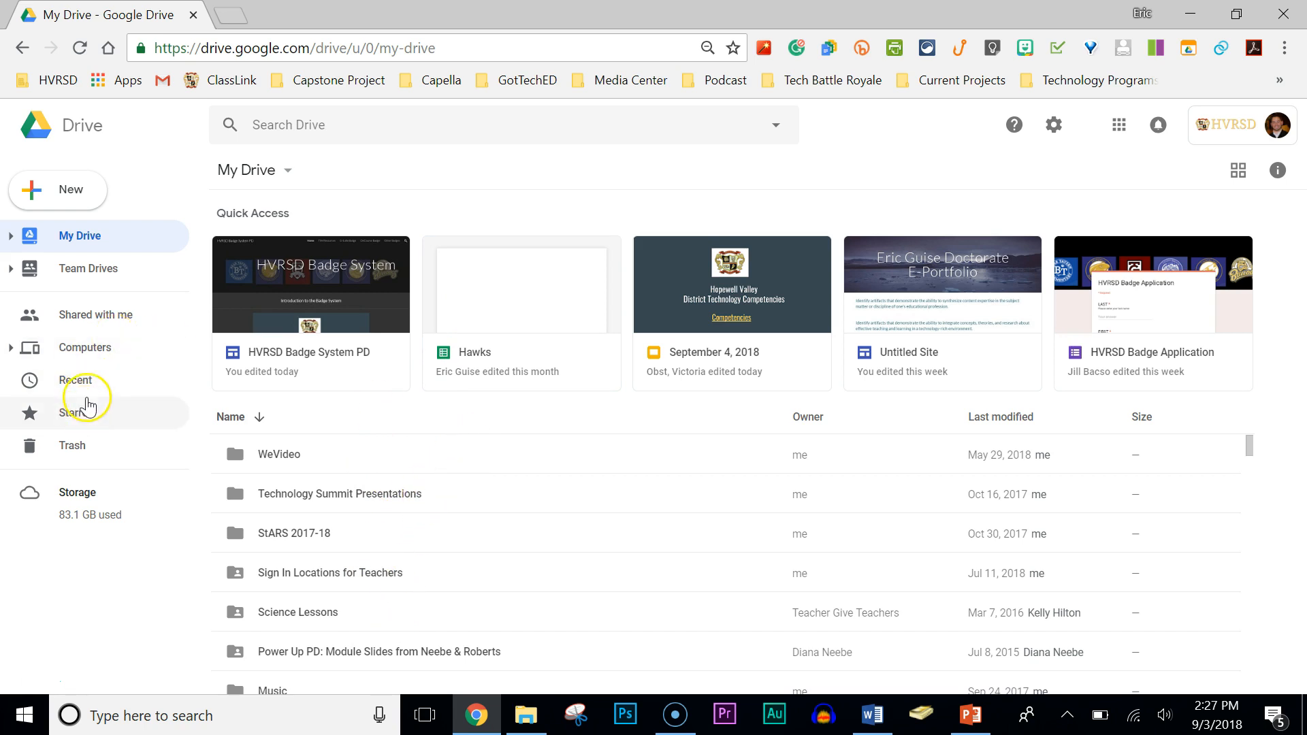
pyautogui.click(83, 382)
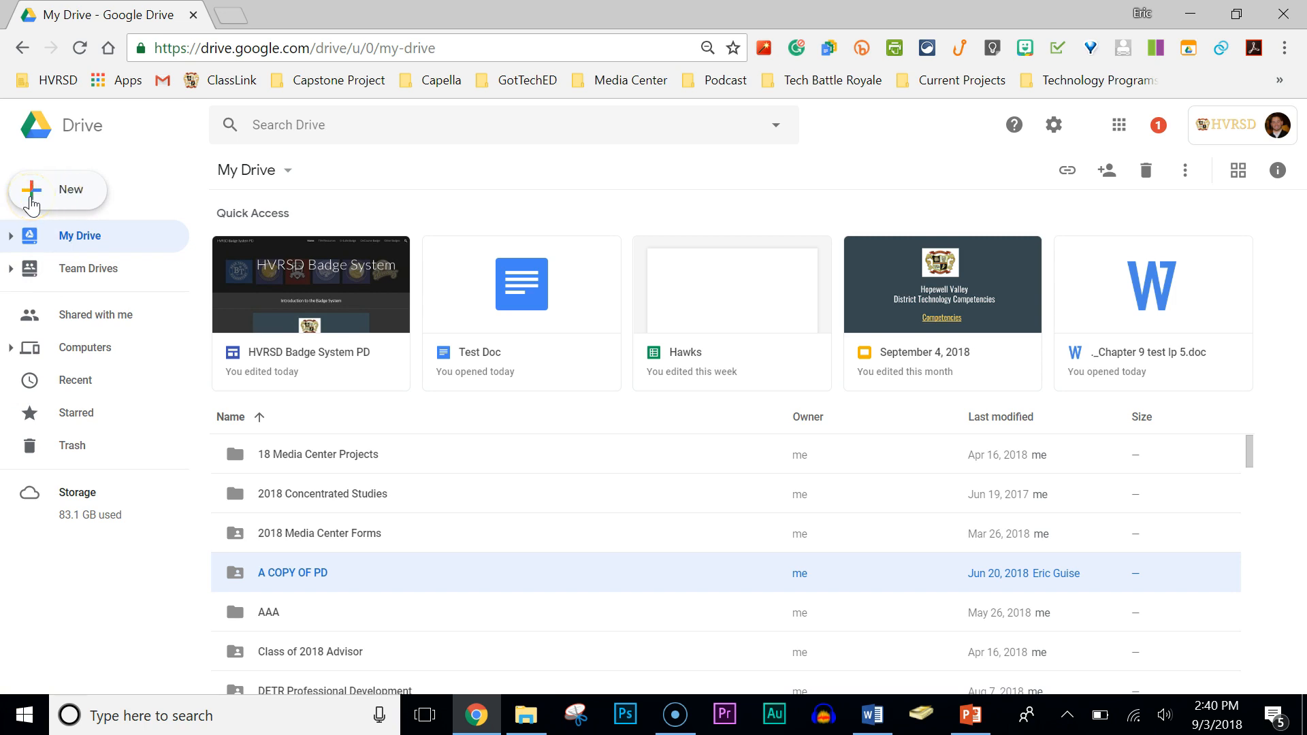
# Create a new folder named "2019 Test Folder" in My Drive
pyautogui.click(62, 200)
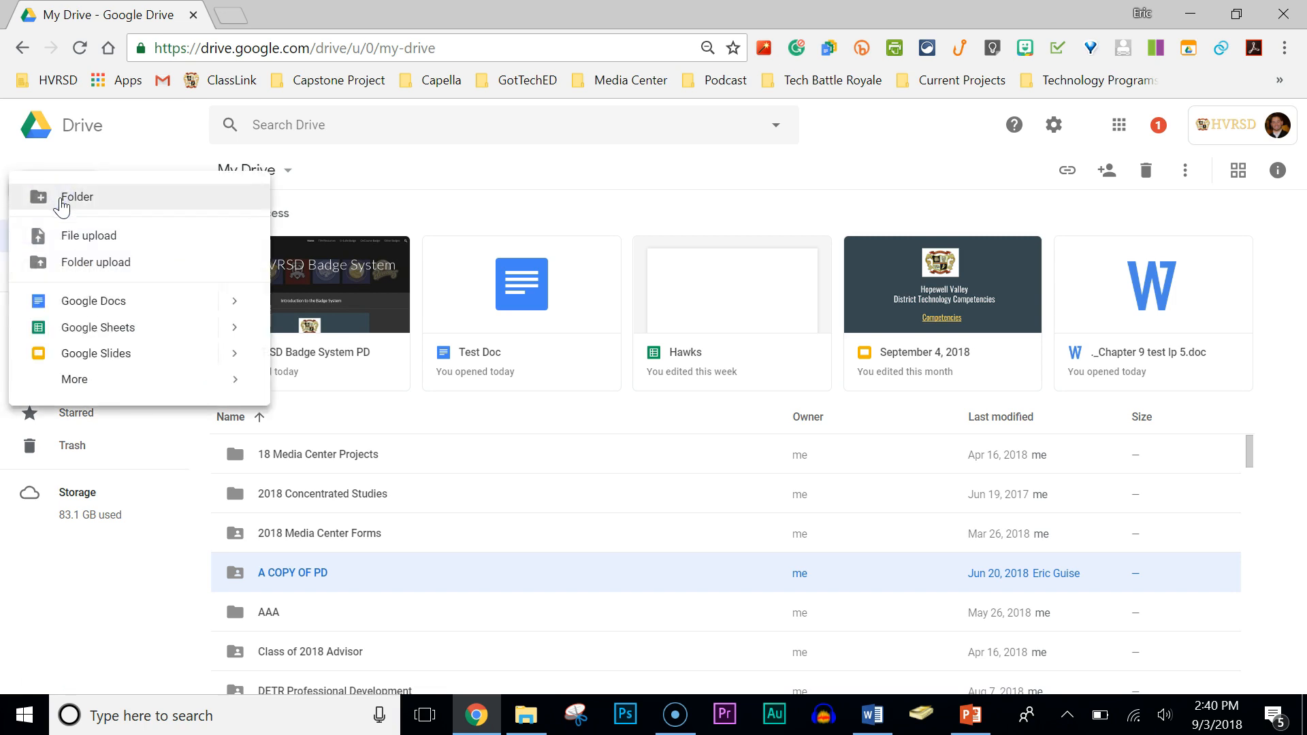
pyautogui.click(80, 201)
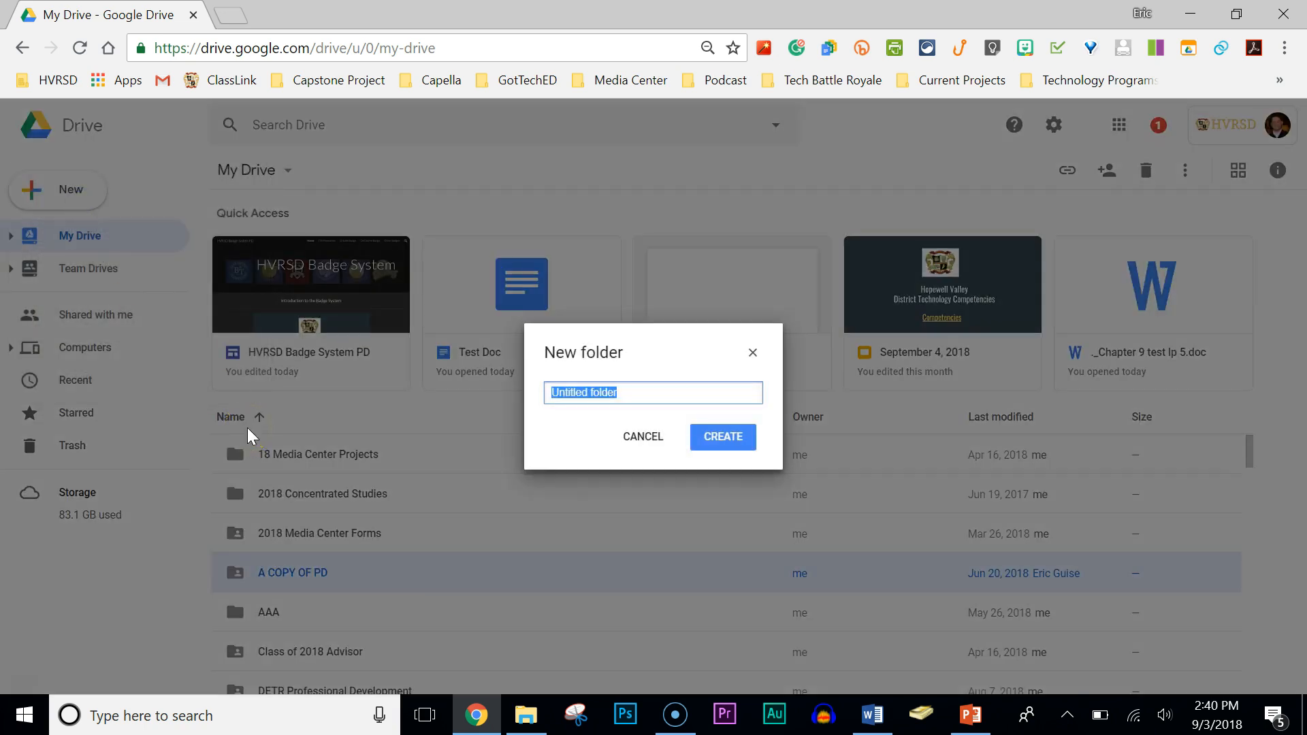
pyautogui.write('2019 Test Folder')
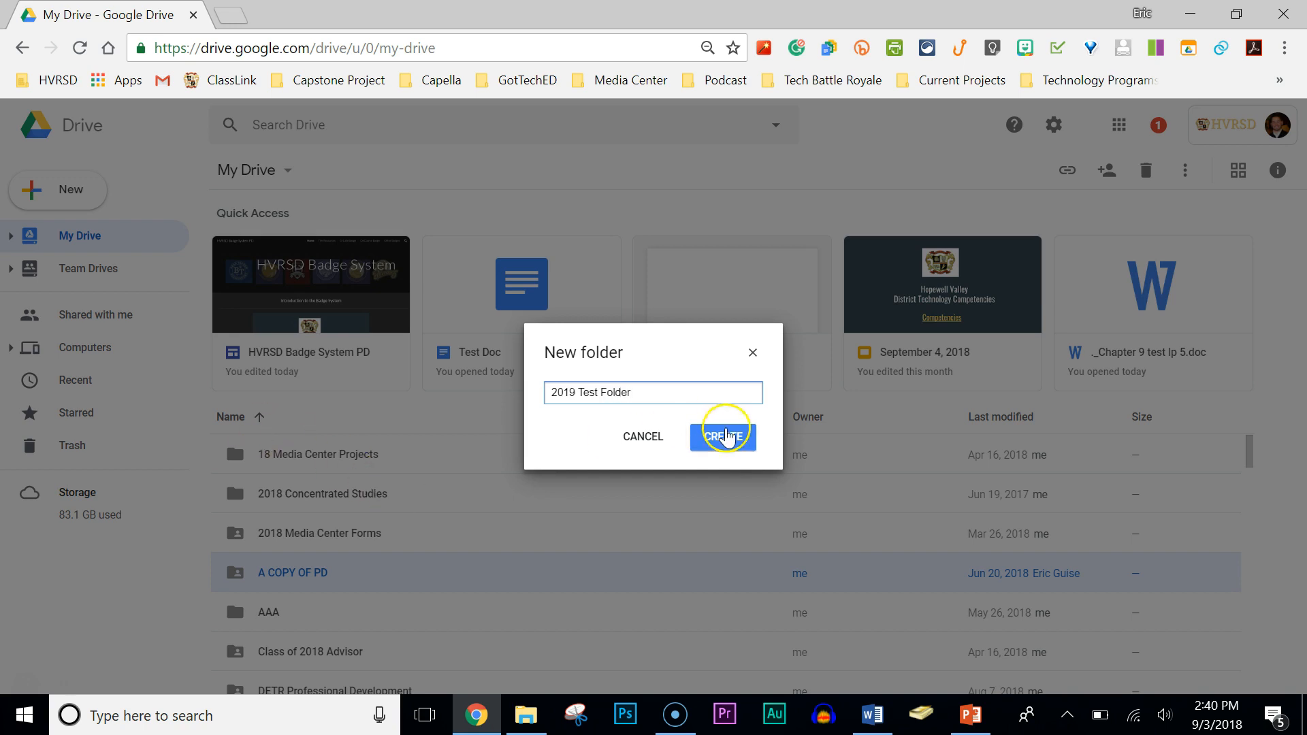
pyautogui.click(725, 439)
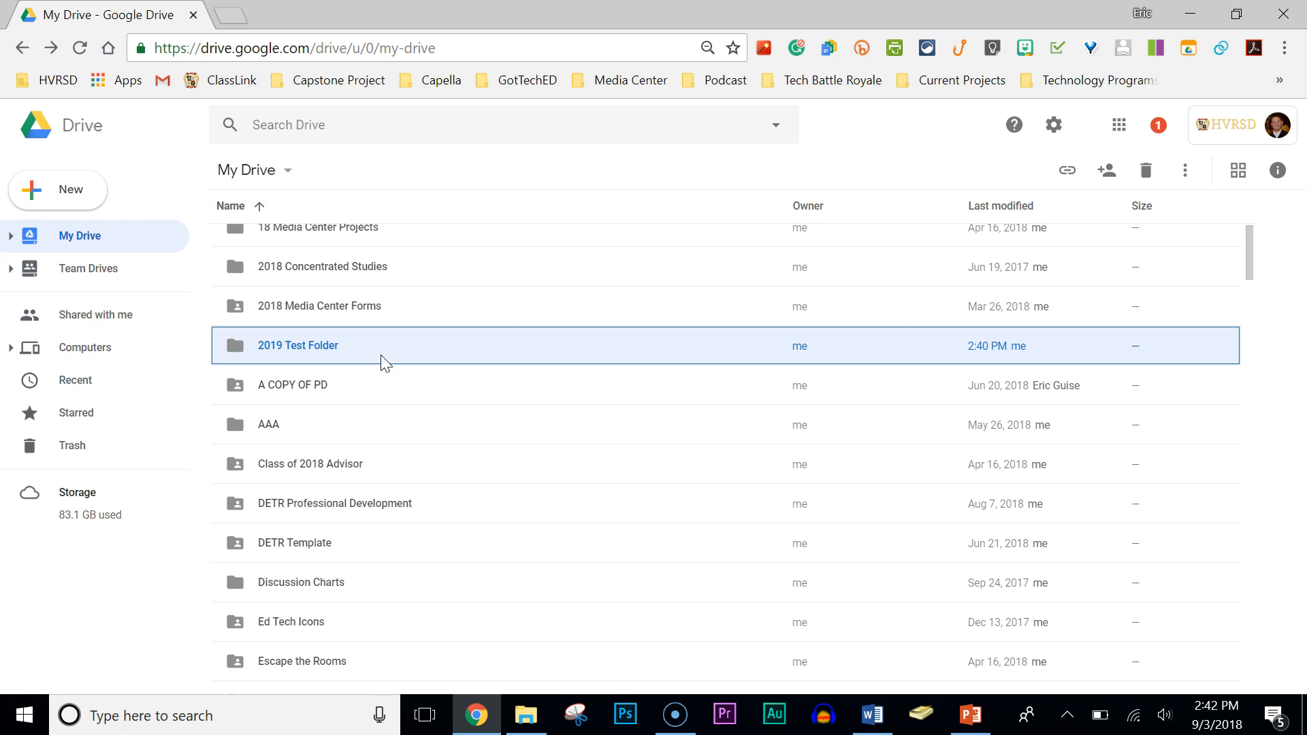
# Open the 2019 Test Folder and create a new blank Google Docs document inside it
pyautogui.click(337, 344)
pyautogui.doubleClick(312, 345)
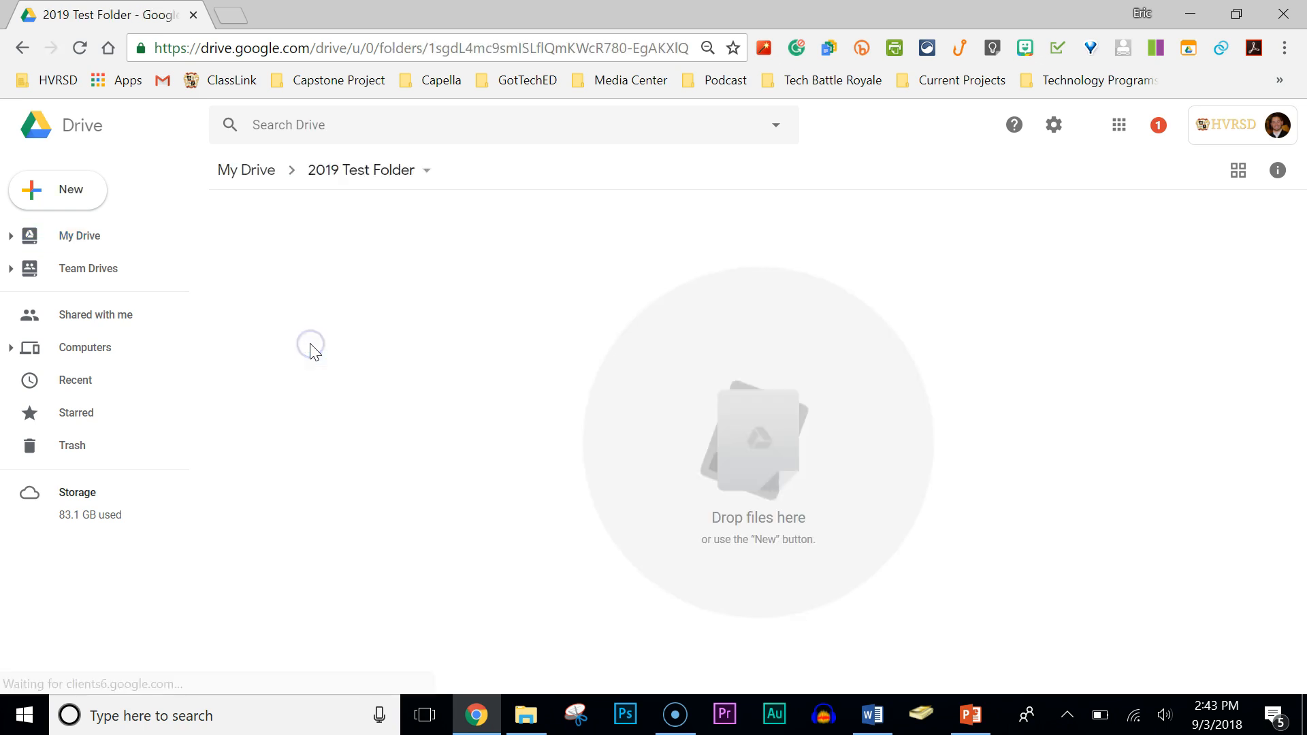
pyautogui.click(59, 203)
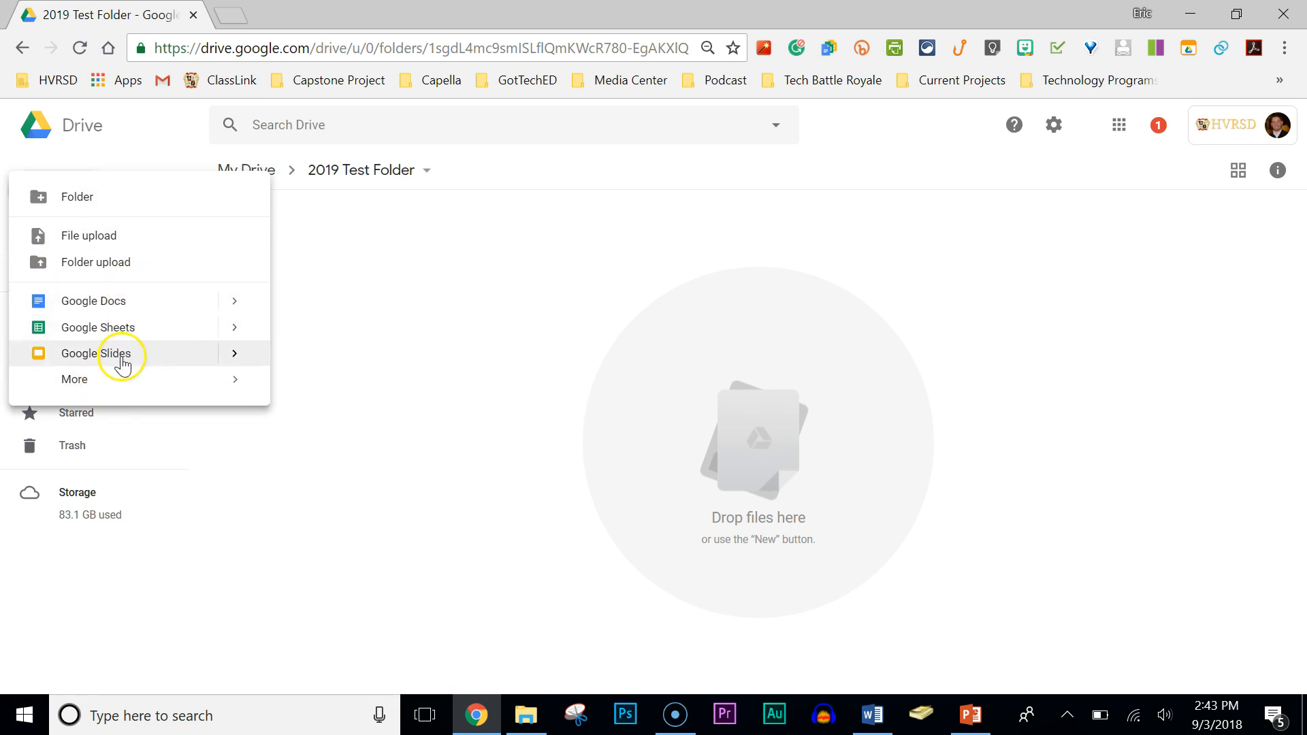
pyautogui.click(77, 385)
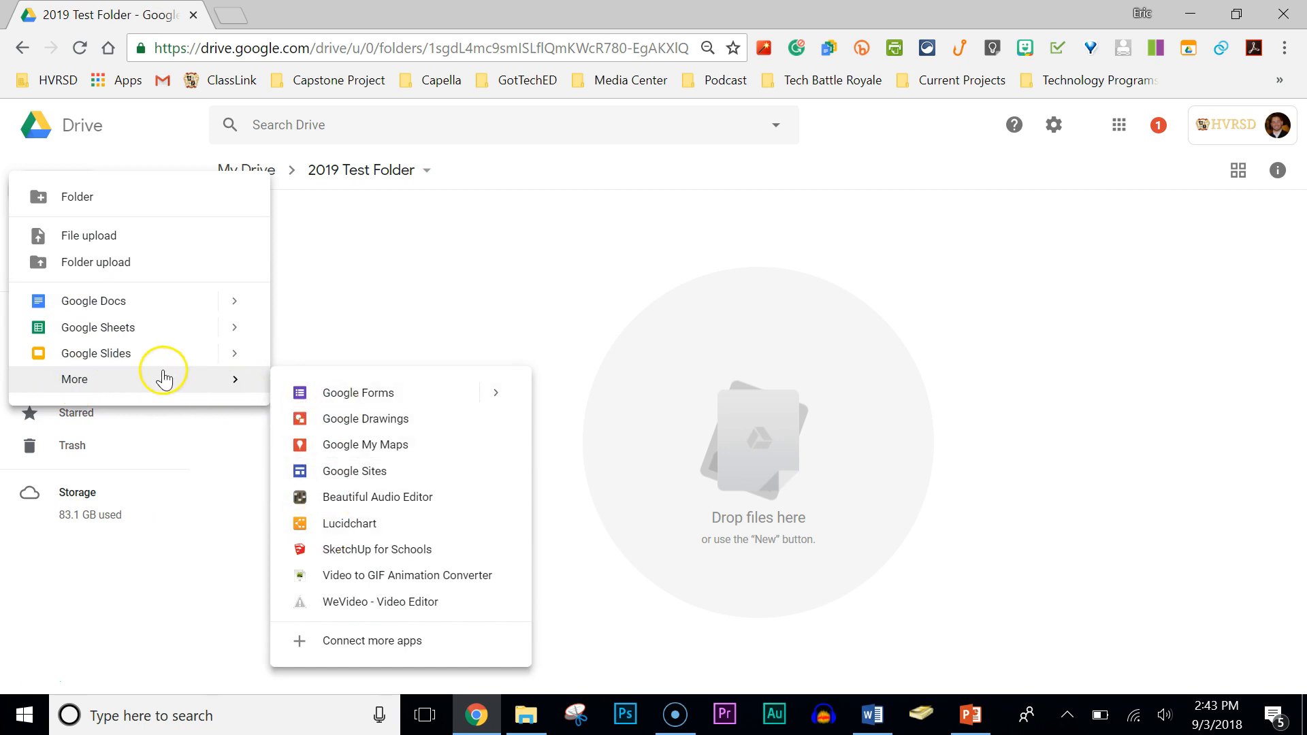
pyautogui.click(102, 307)
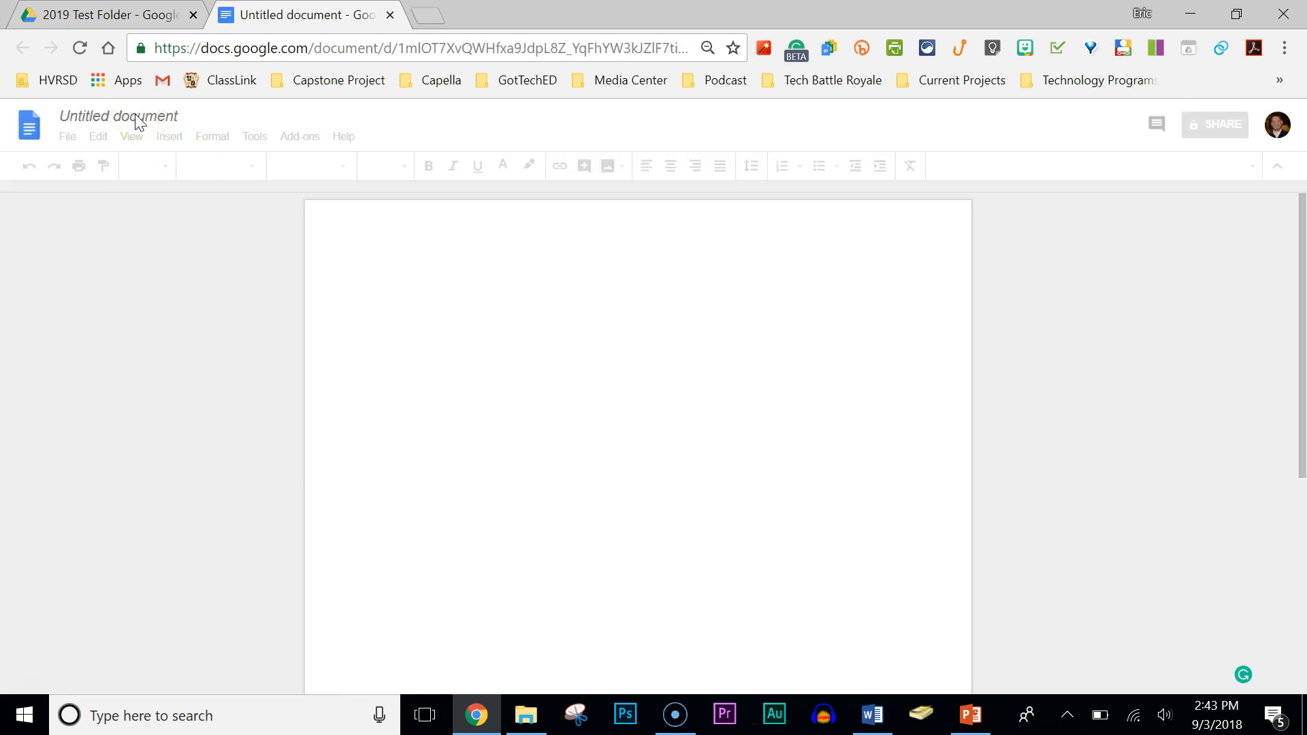
# Name the untitled document "Test 123"
pyautogui.click(136, 116)
pyautogui.write('T')
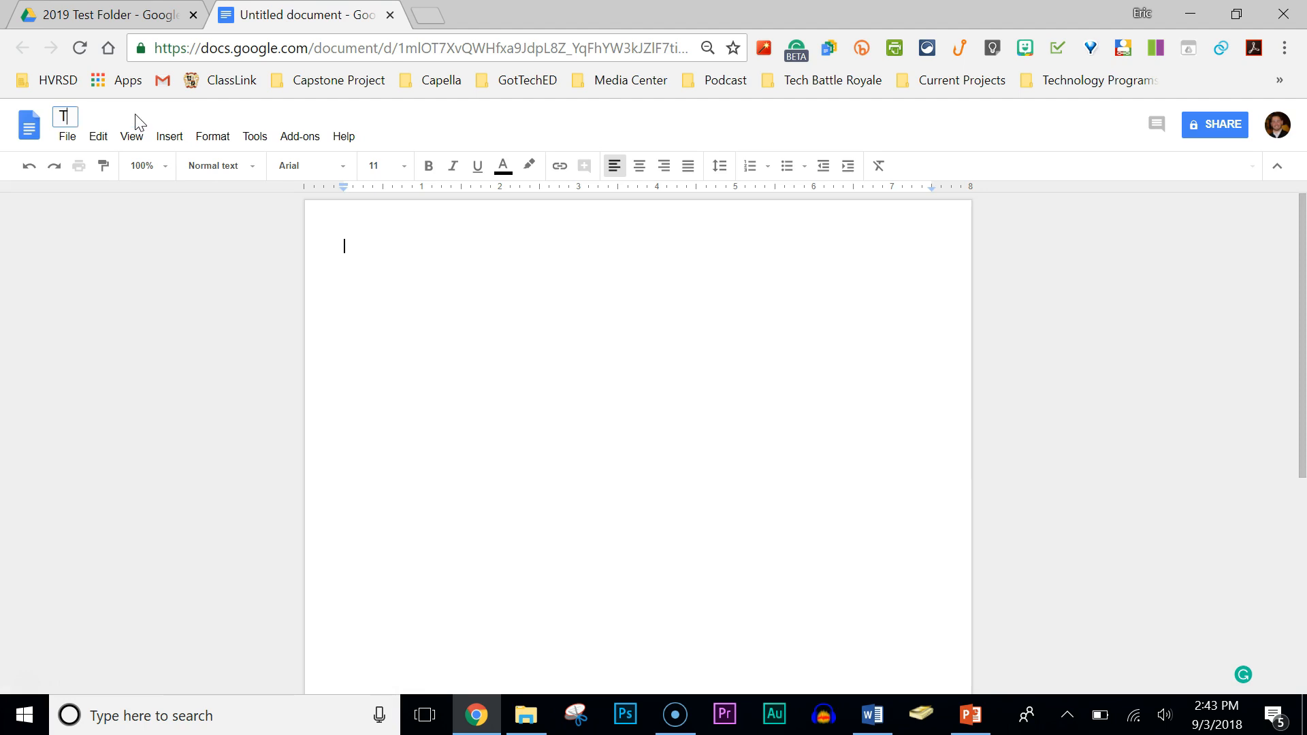
pyautogui.write('es 123')
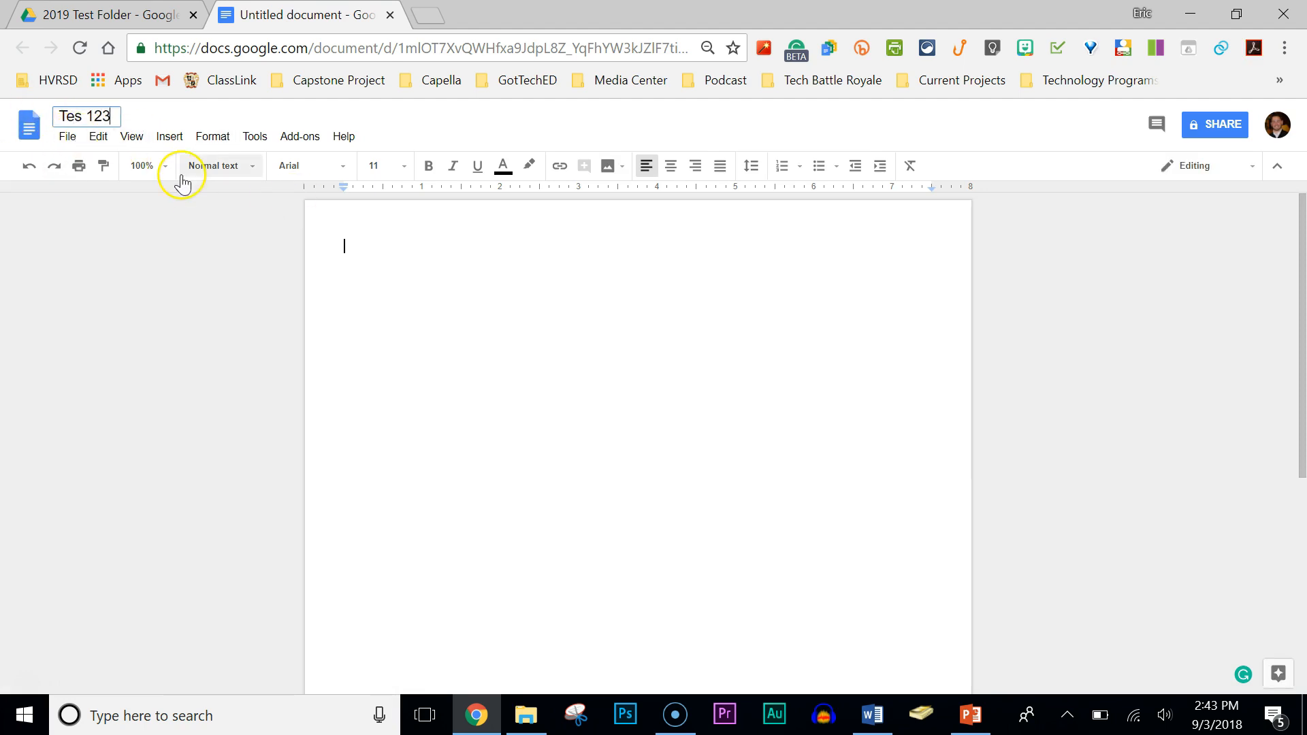
pyautogui.click(81, 115)
pyautogui.write('t')
pyautogui.click(346, 246)
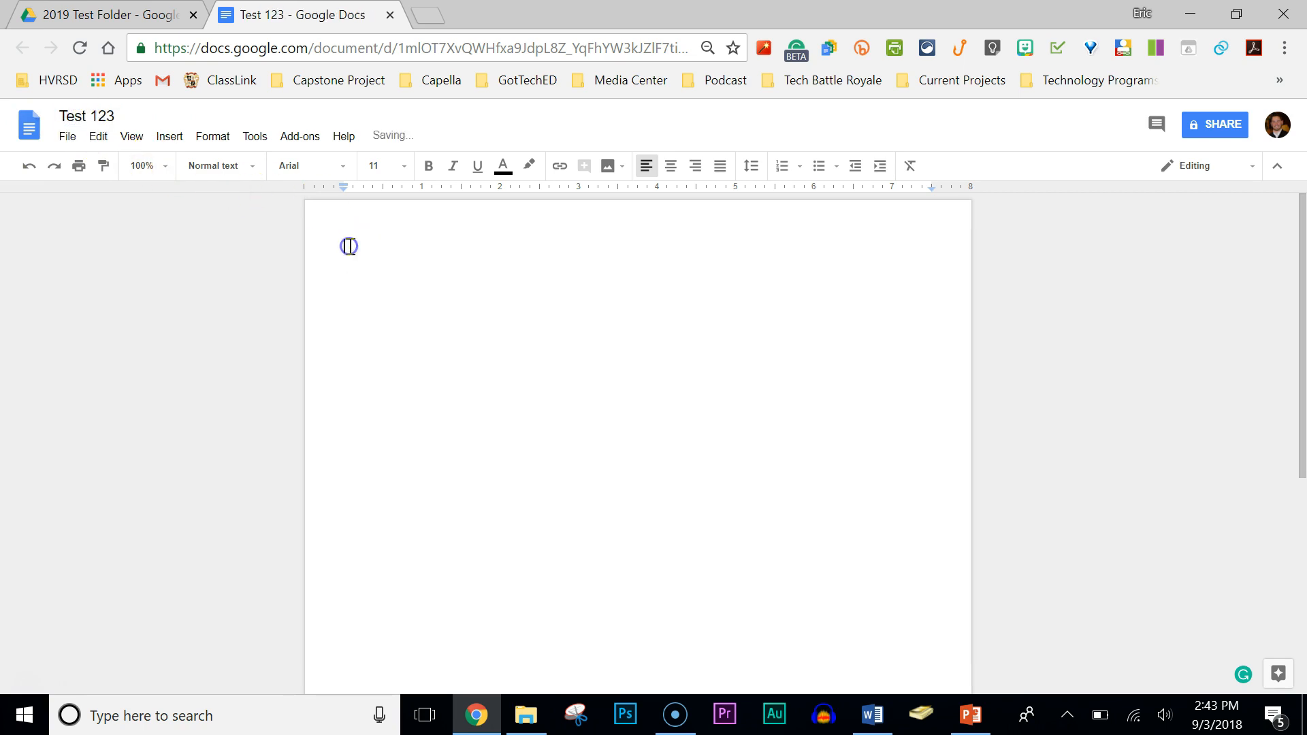
# Close the Test 123 document and return to My Drive after refreshing the 2019 Test Folder listing
pyautogui.click(390, 15)
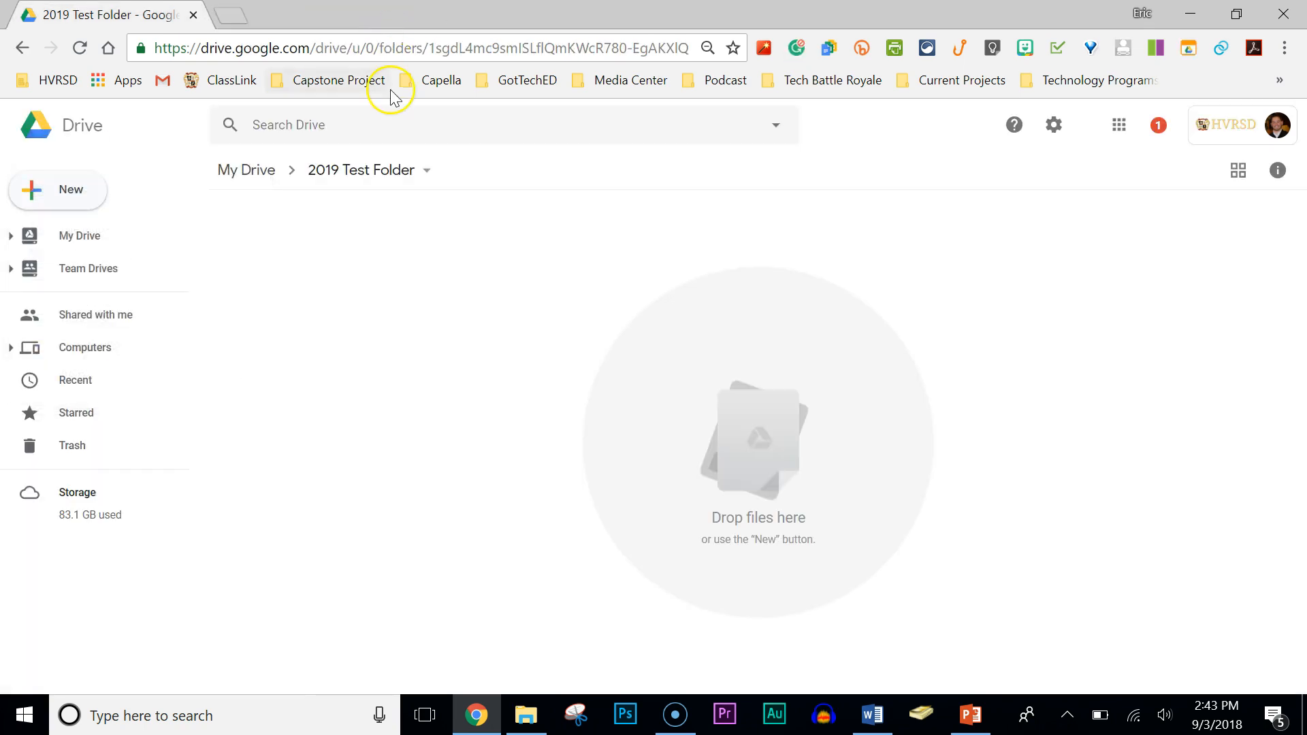
pyautogui.click(80, 48)
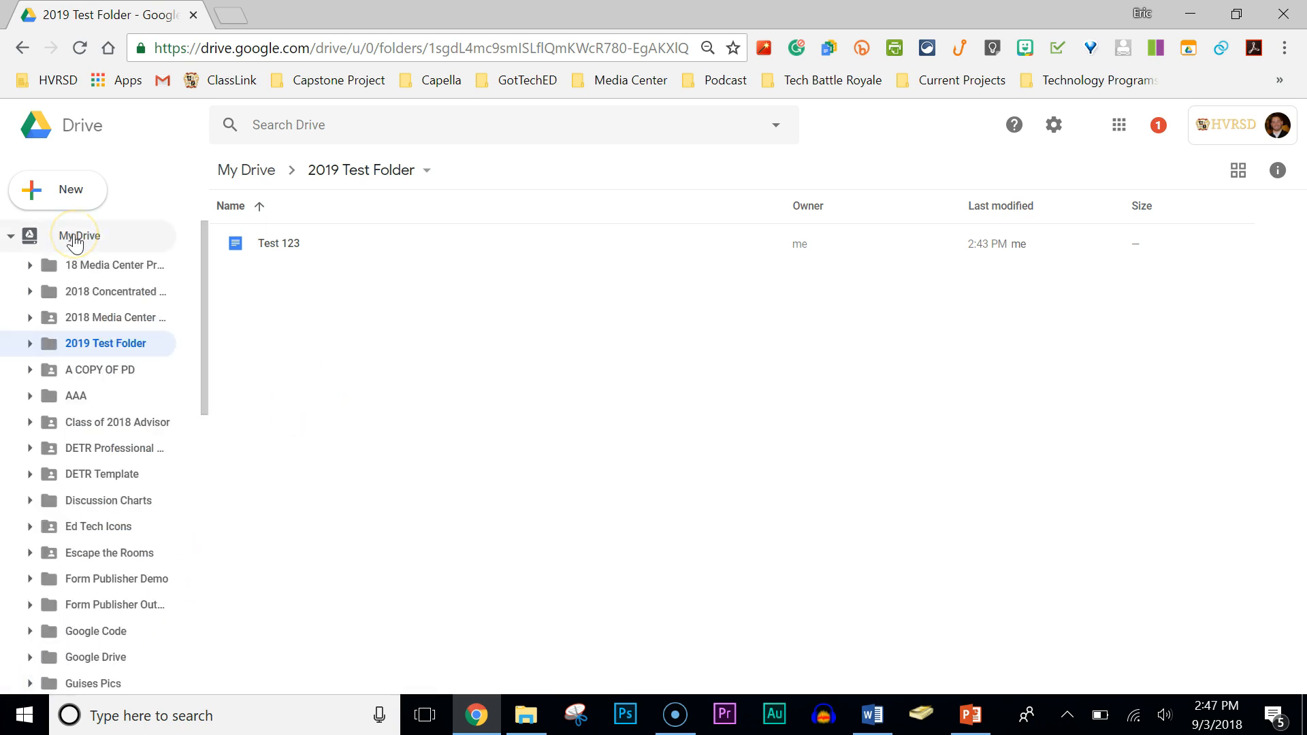
pyautogui.click(77, 236)
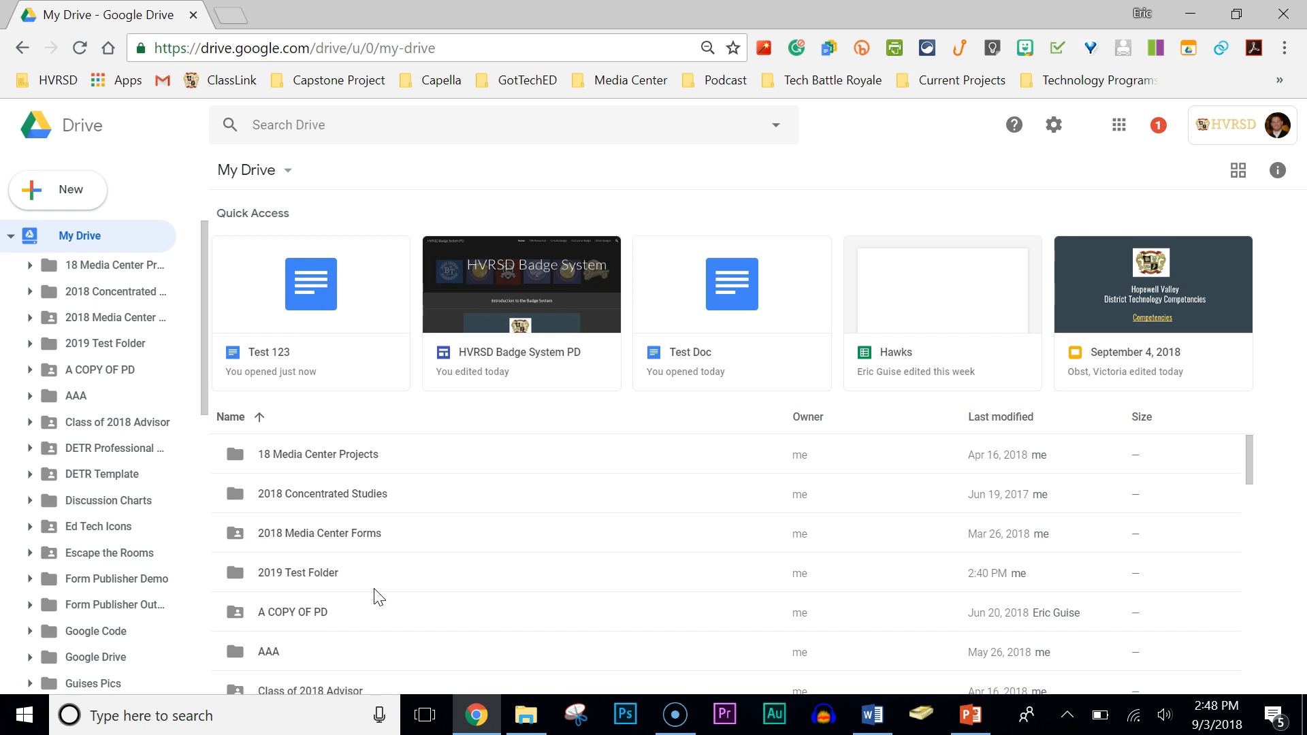
# Move the 123456 document from My Drive into the 2019 Test Folder and undo the move
pyautogui.moveTo(1251, 452); pyautogui.dragTo(1248, 548)
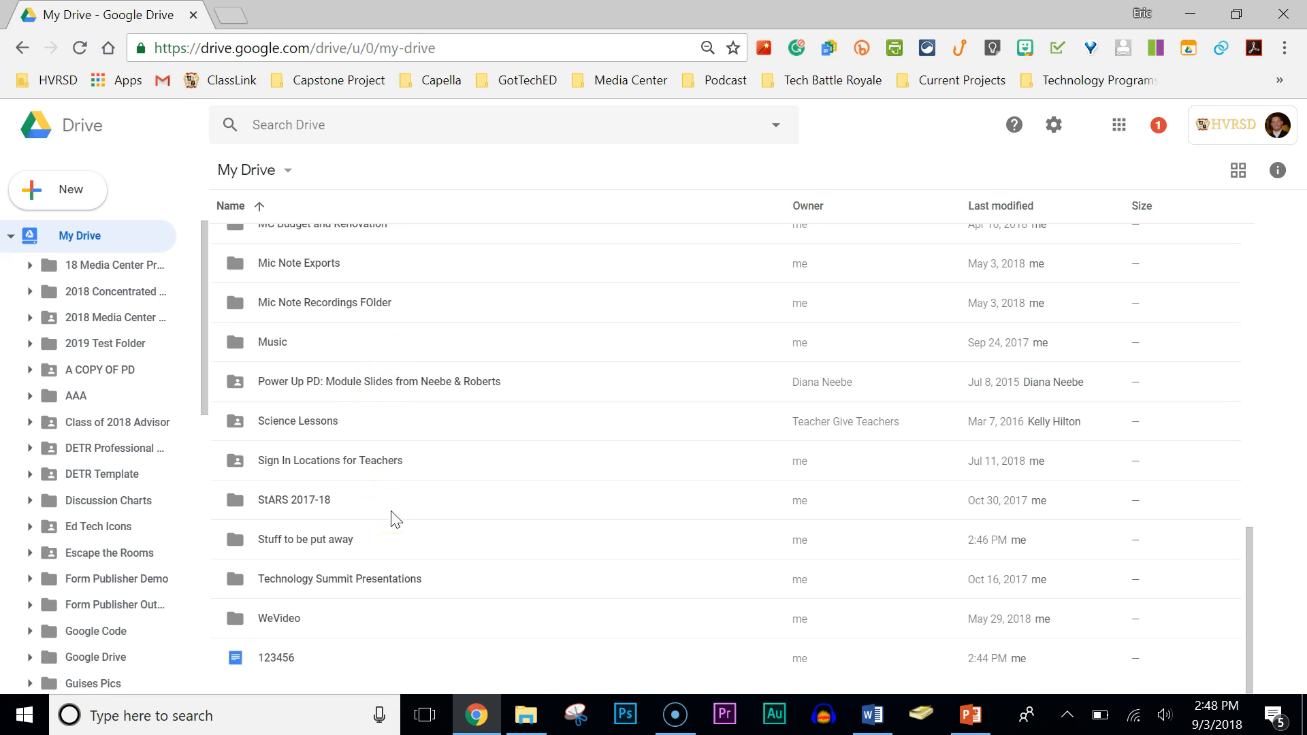
pyautogui.click(291, 662)
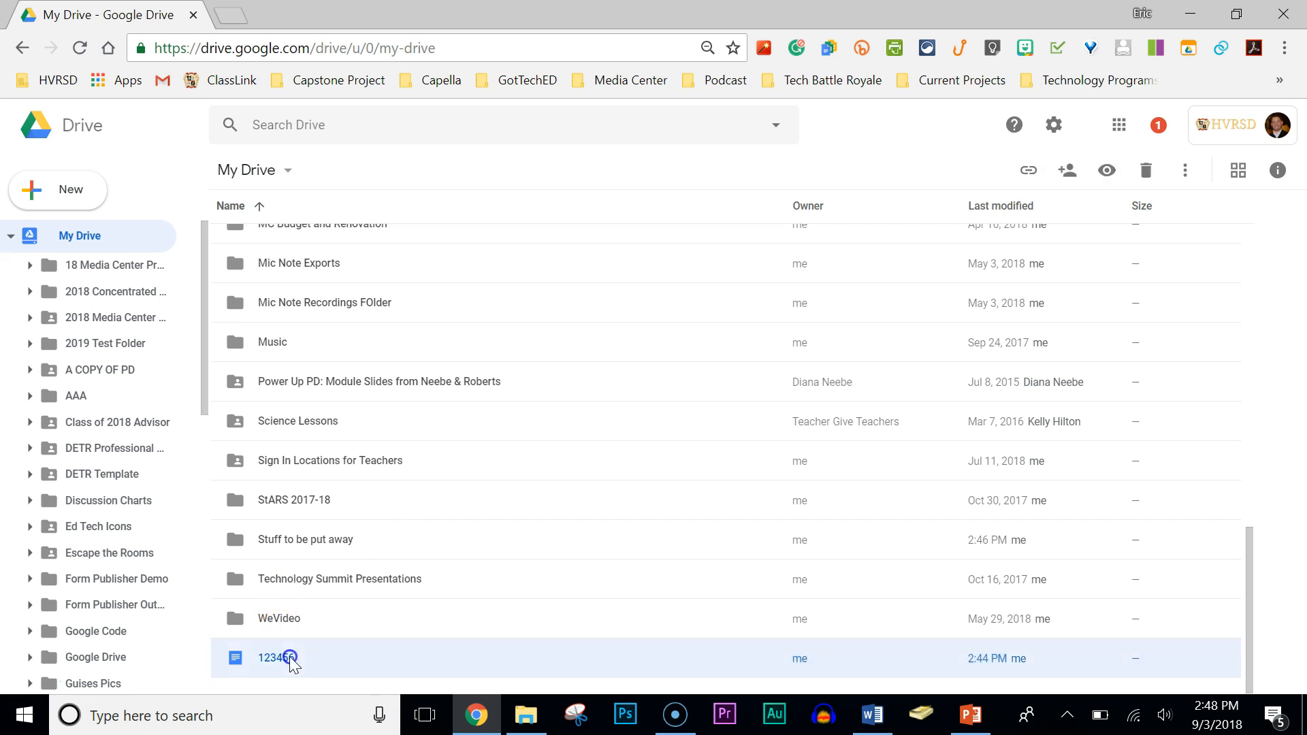
pyautogui.moveTo(291, 662); pyautogui.dragTo(348, 570)
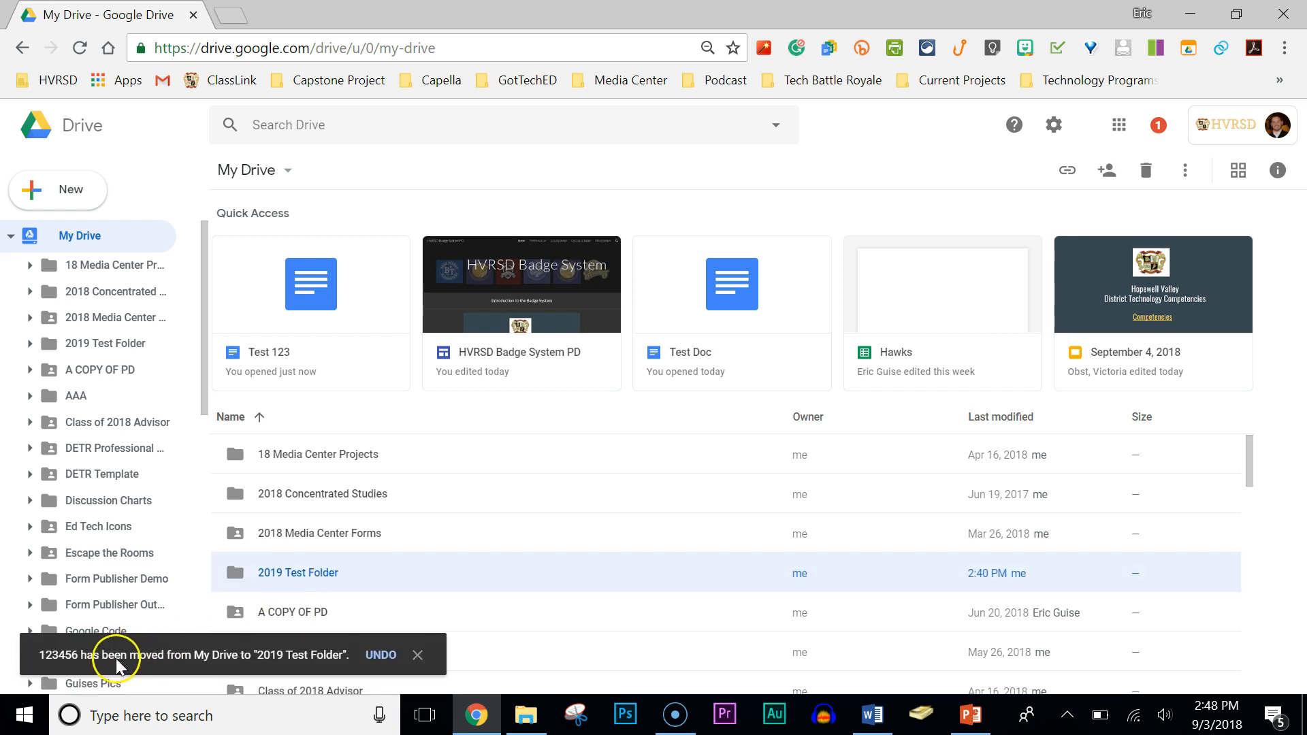
pyautogui.hotkey('ctrl', 'z')
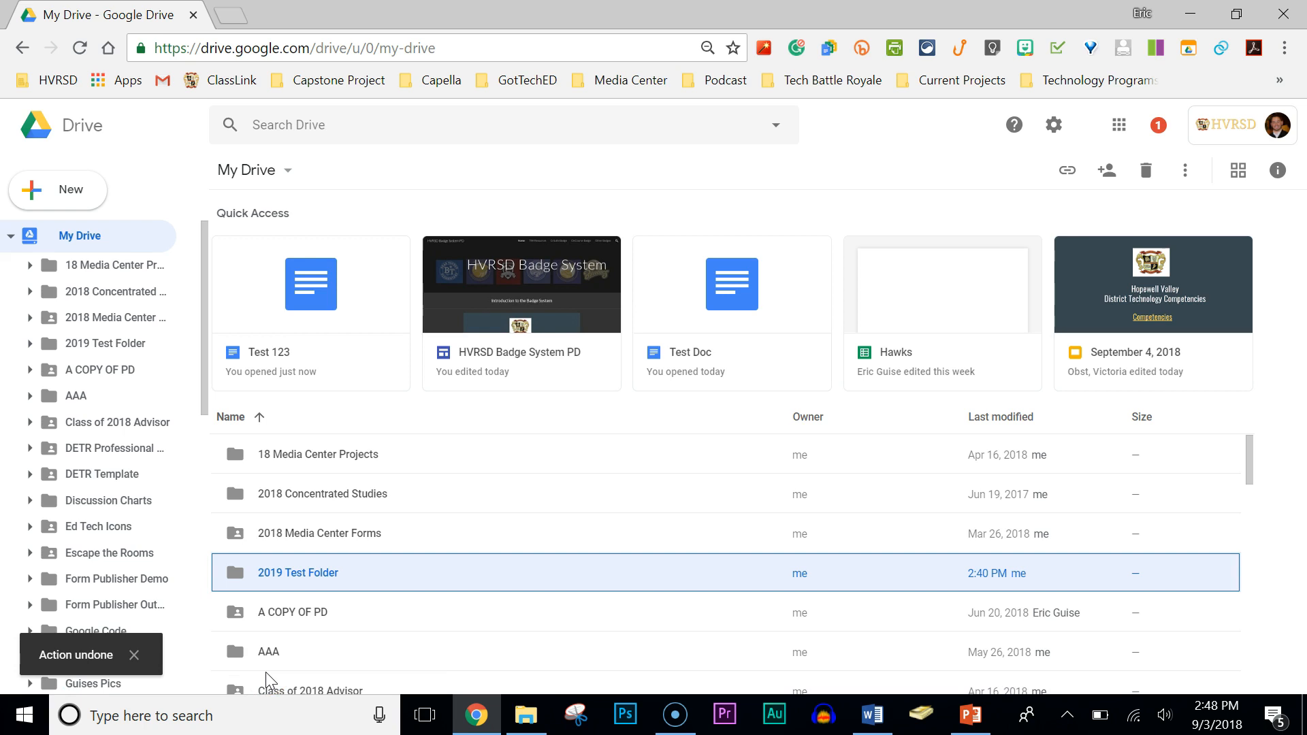
# Open the 123456 document, move it to the 2019 Test Folder from within the document, and close it
pyautogui.moveTo(1249, 466); pyautogui.dragTo(1219, 658)
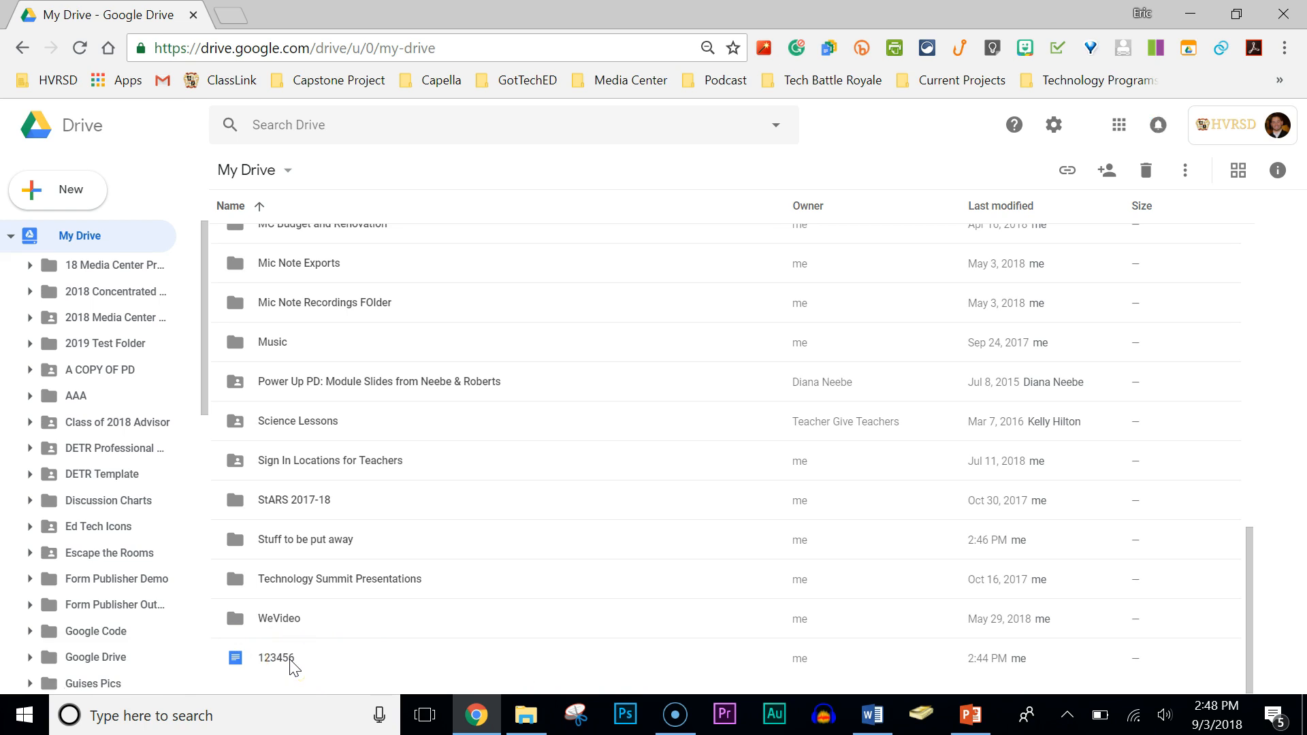
pyautogui.doubleClick(292, 663)
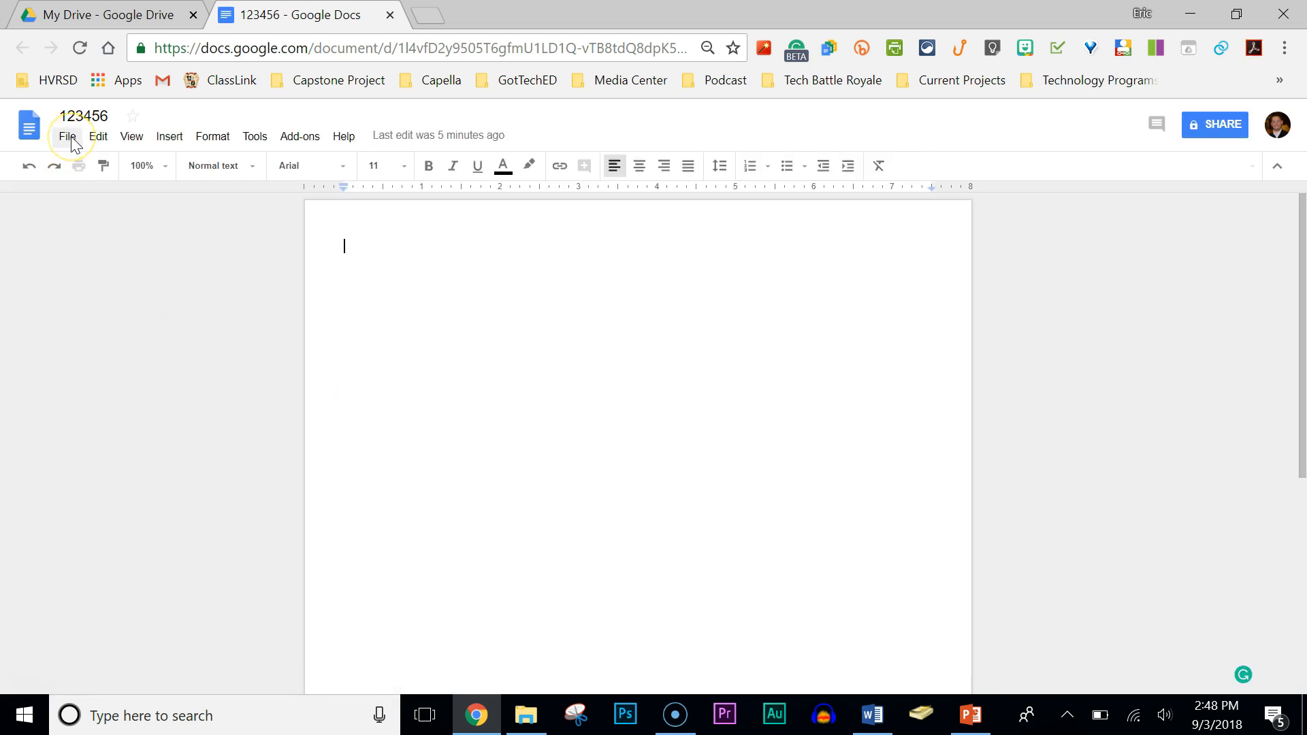
pyautogui.click(68, 137)
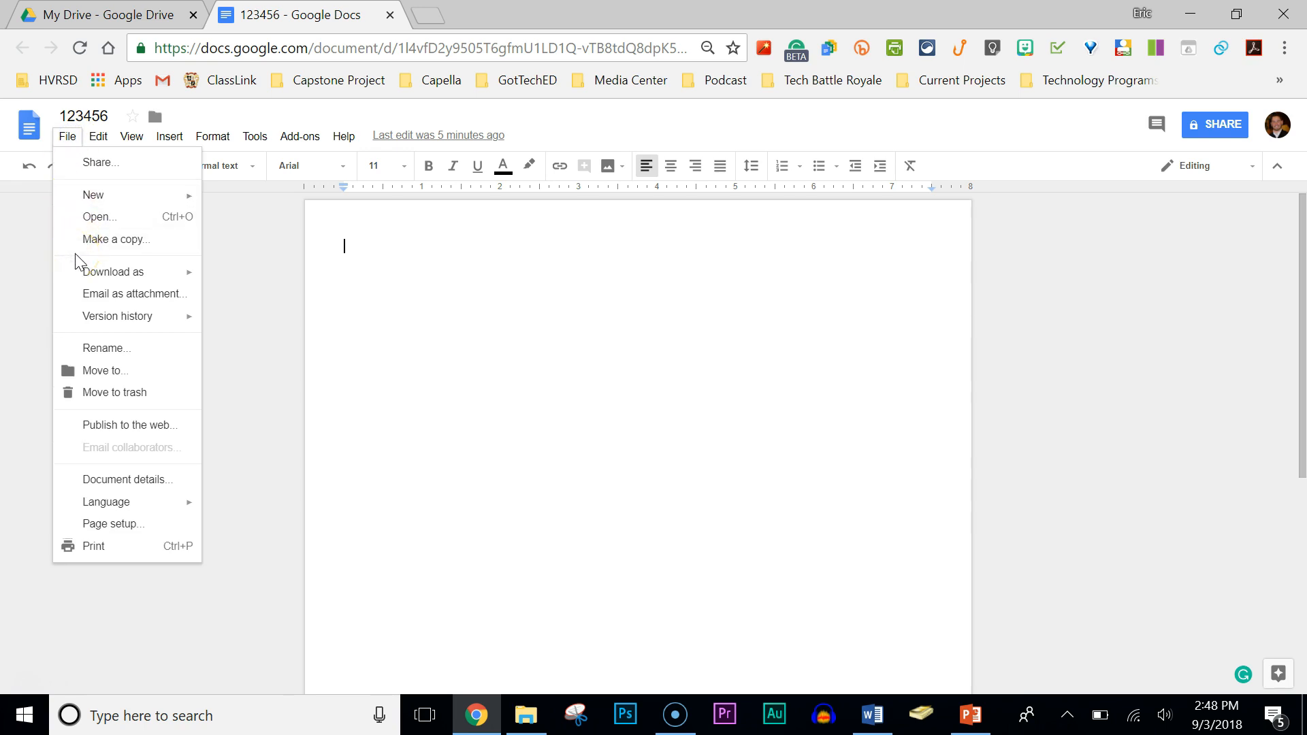
pyautogui.click(76, 371)
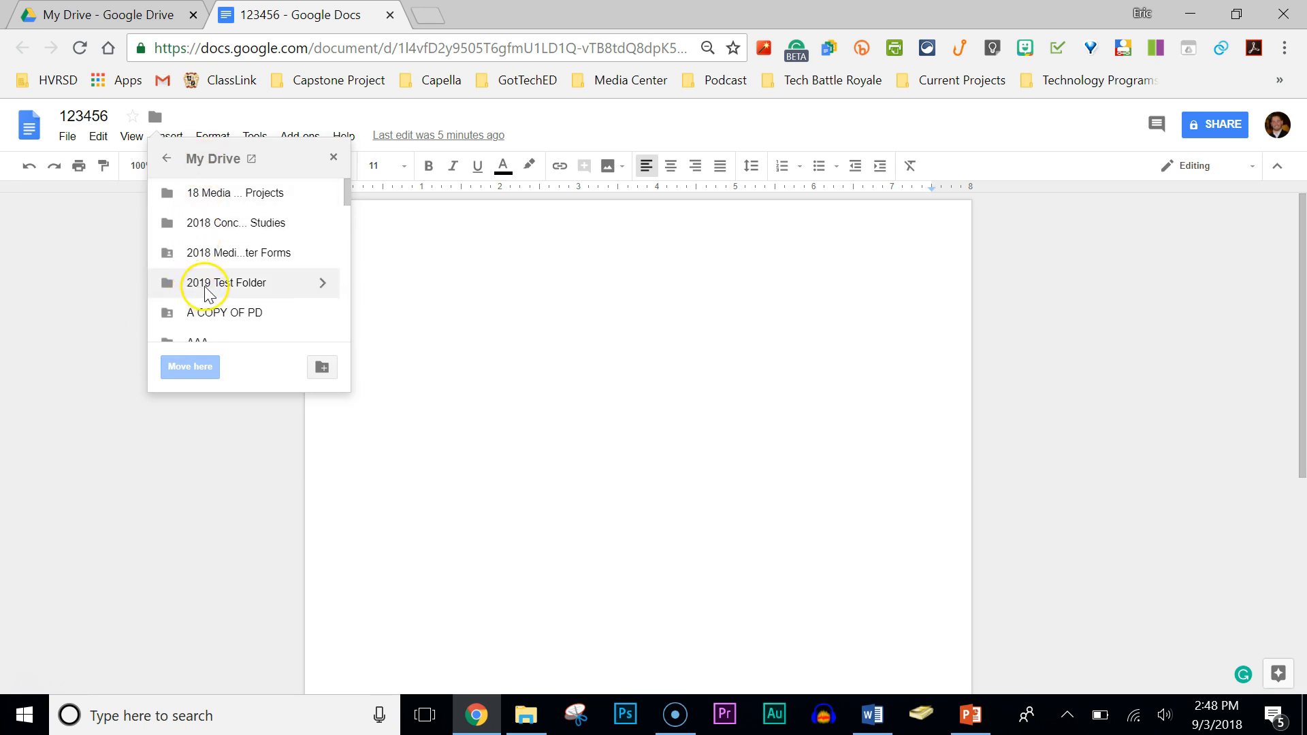
pyautogui.click(218, 284)
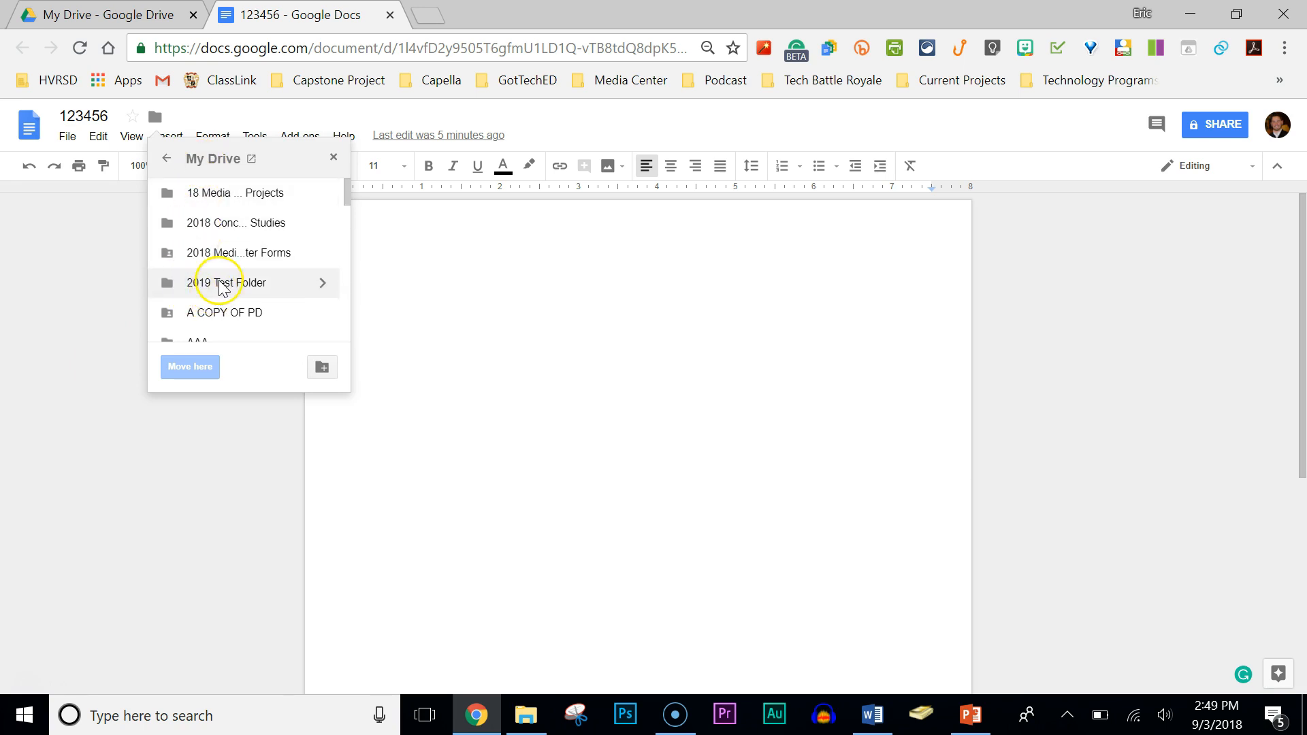
pyautogui.click(192, 361)
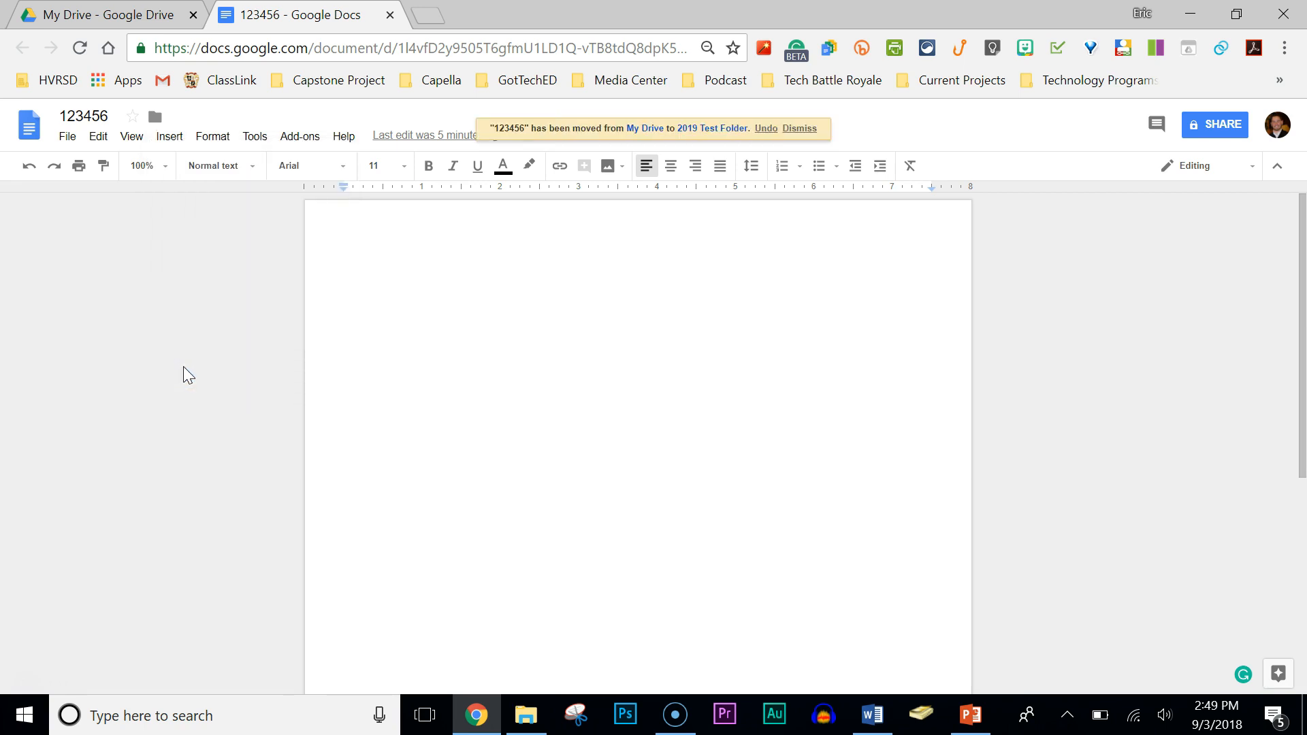
pyautogui.click(390, 15)
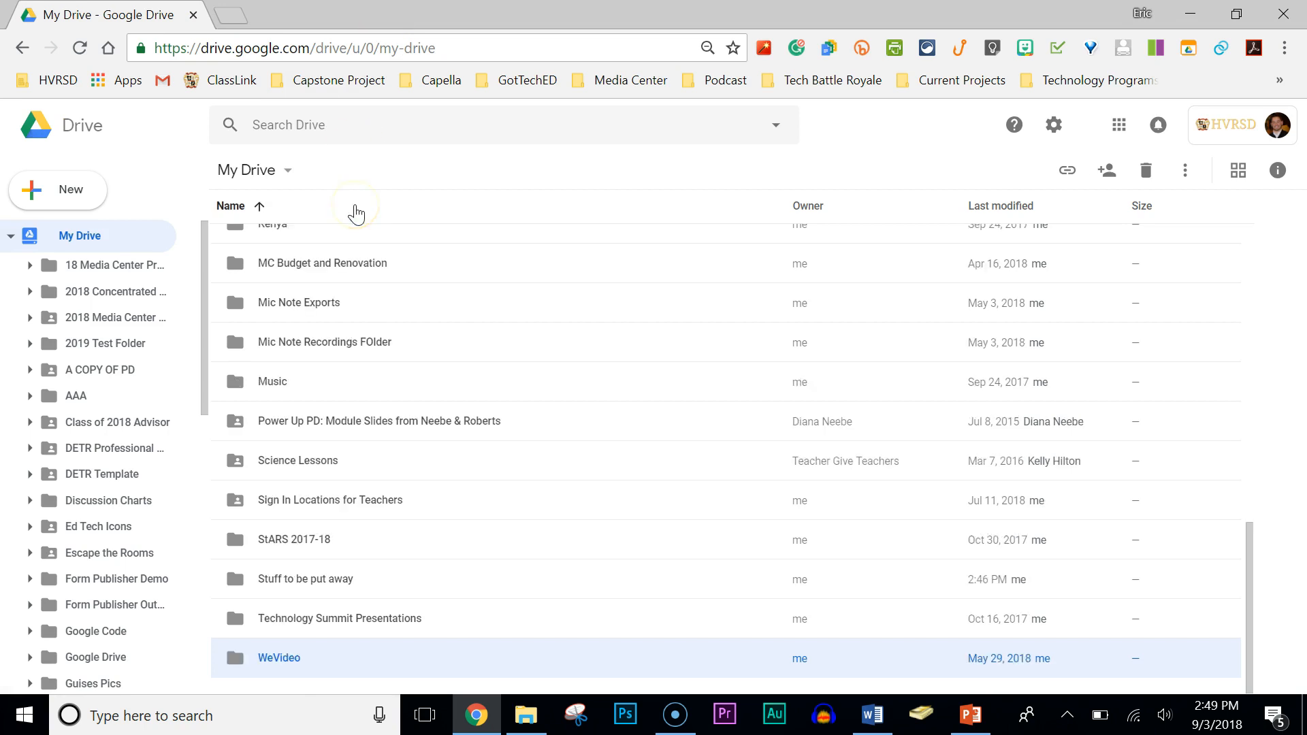
# Look through the My Drive list for the moved document and open the 2019 Test Folder
pyautogui.moveTo(1249, 628); pyautogui.dragTo(1276, 319)
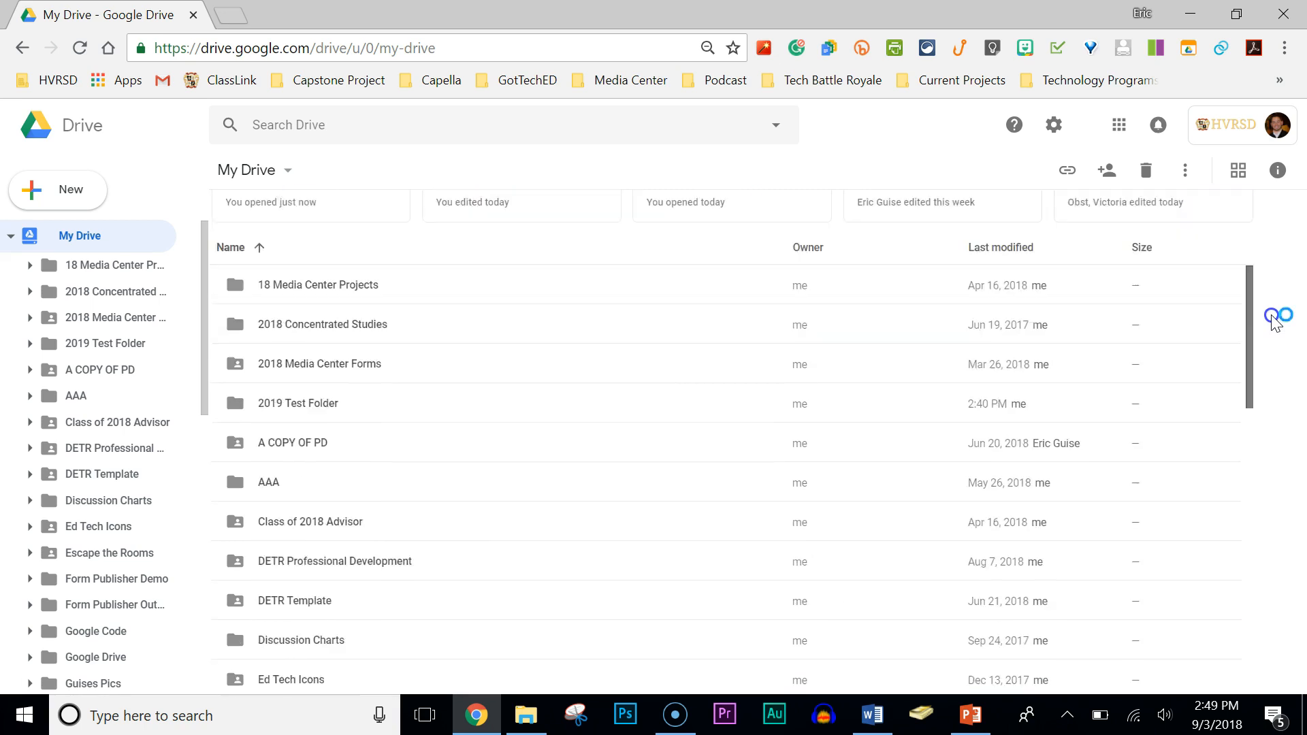
pyautogui.scroll(-3, 1276, 320)
pyautogui.scroll(-6, 1276, 324)
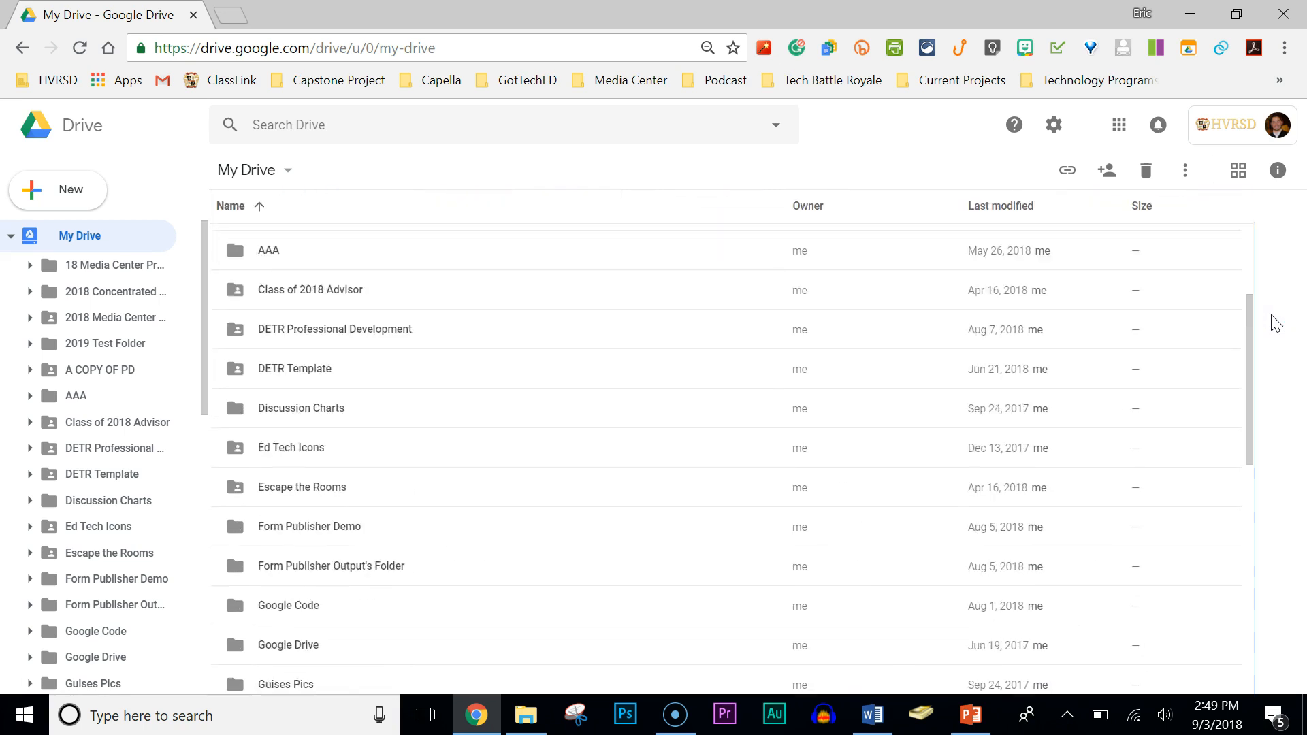
pyautogui.scroll(7, 1276, 323)
pyautogui.scroll(3, 1276, 323)
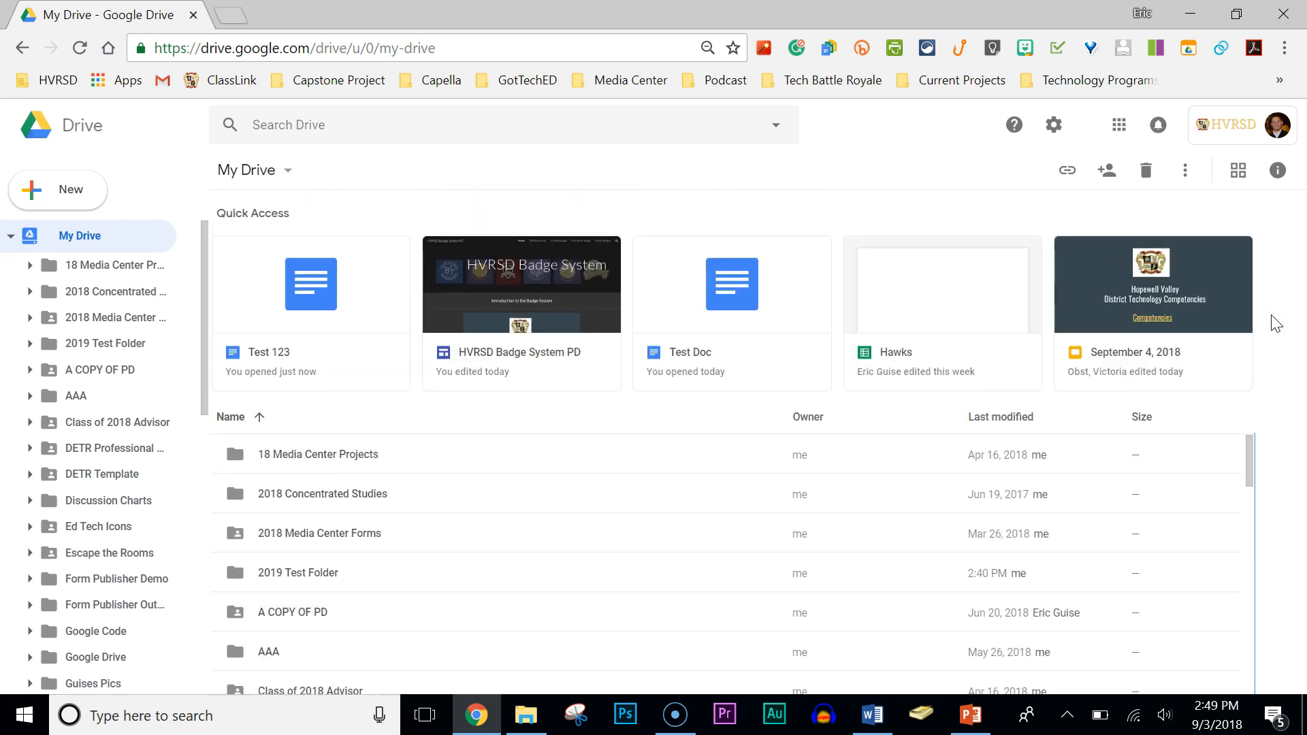
pyautogui.doubleClick(298, 573)
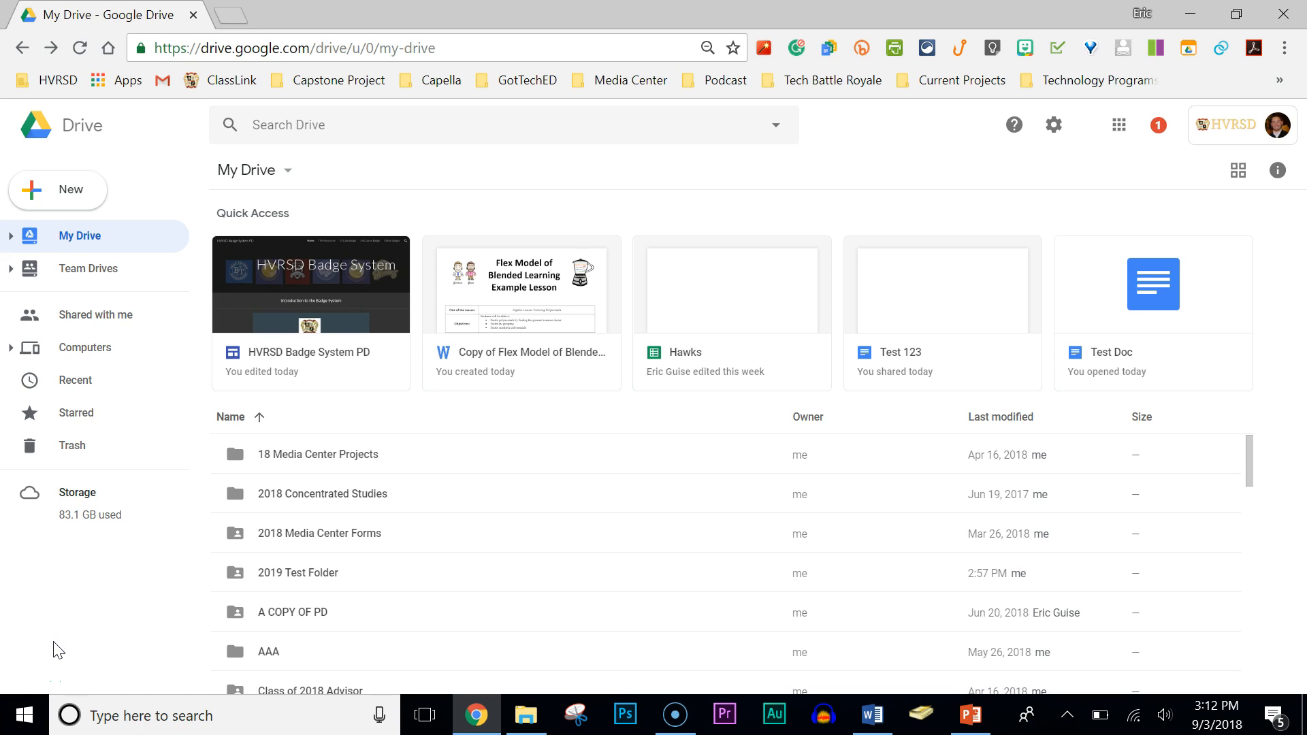
# Select the 2019 Test Folder in My Drive and check the Test abcde Word file on the desktop before returning to Google Drive
pyautogui.click(306, 580)
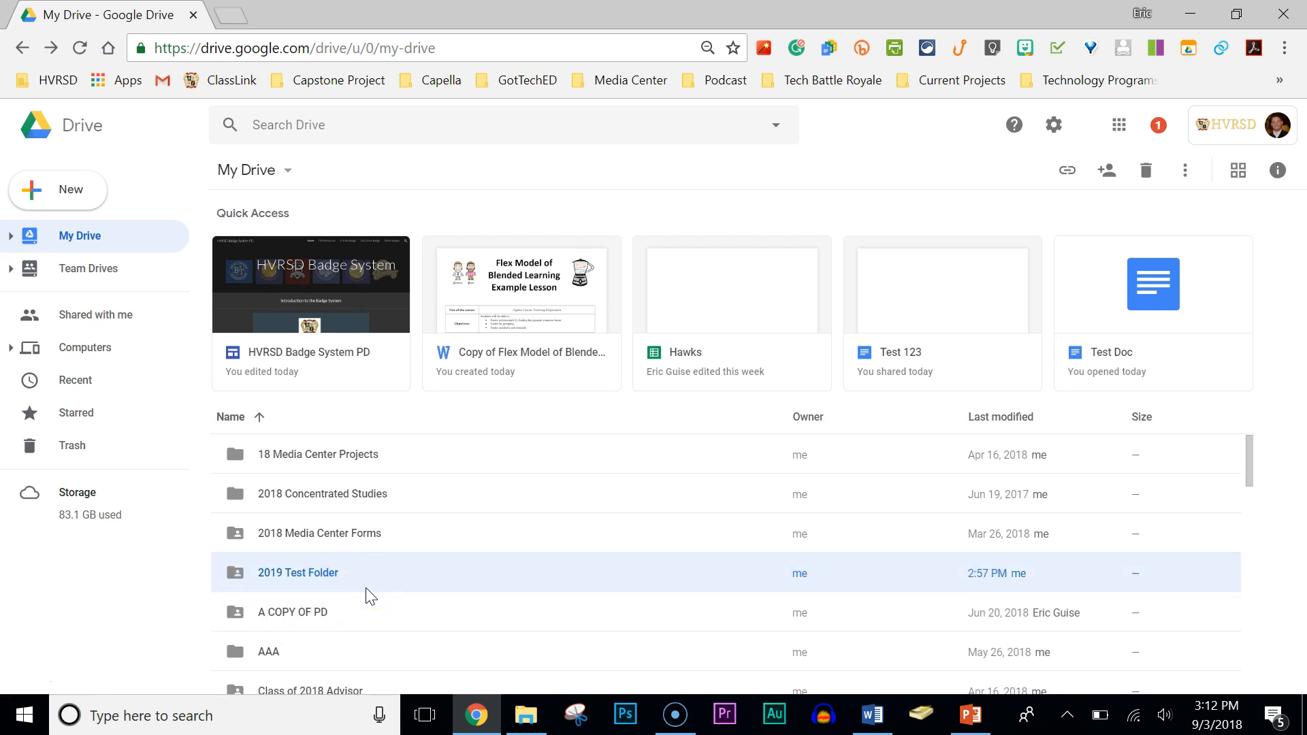
pyautogui.click(1189, 15)
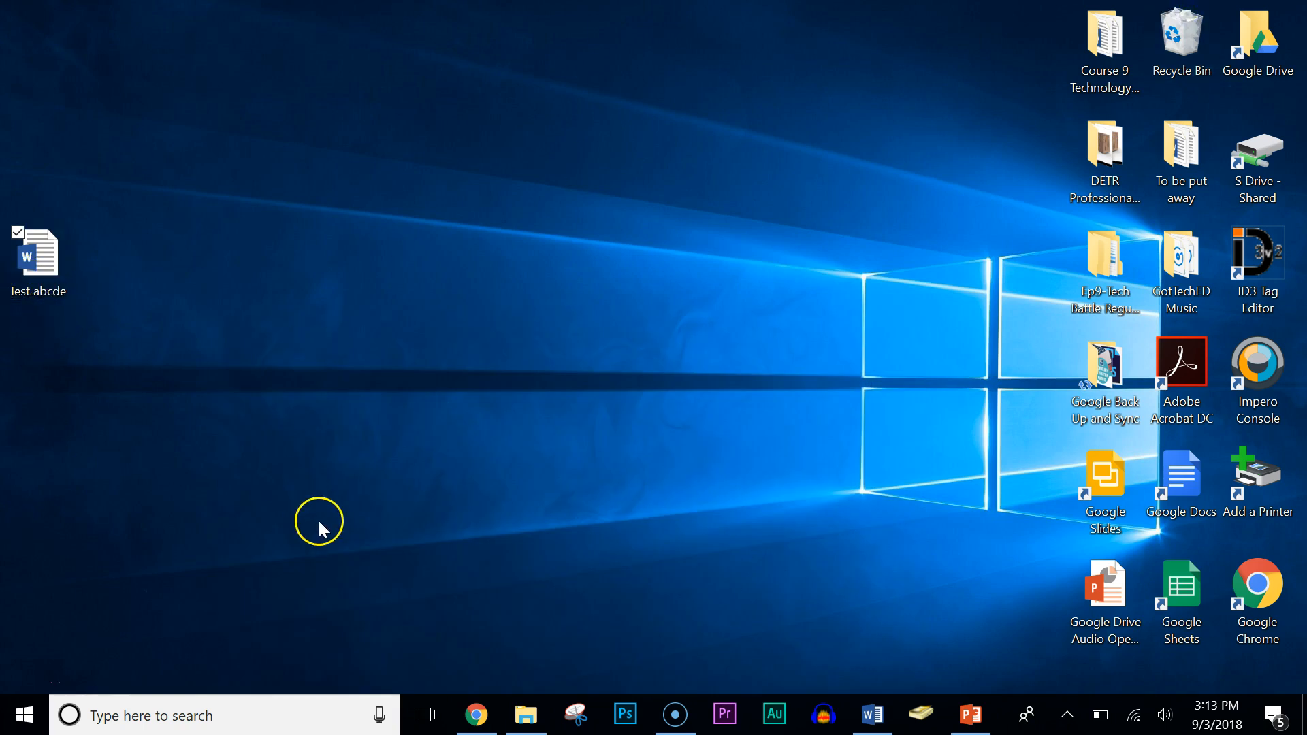
pyautogui.click(492, 730)
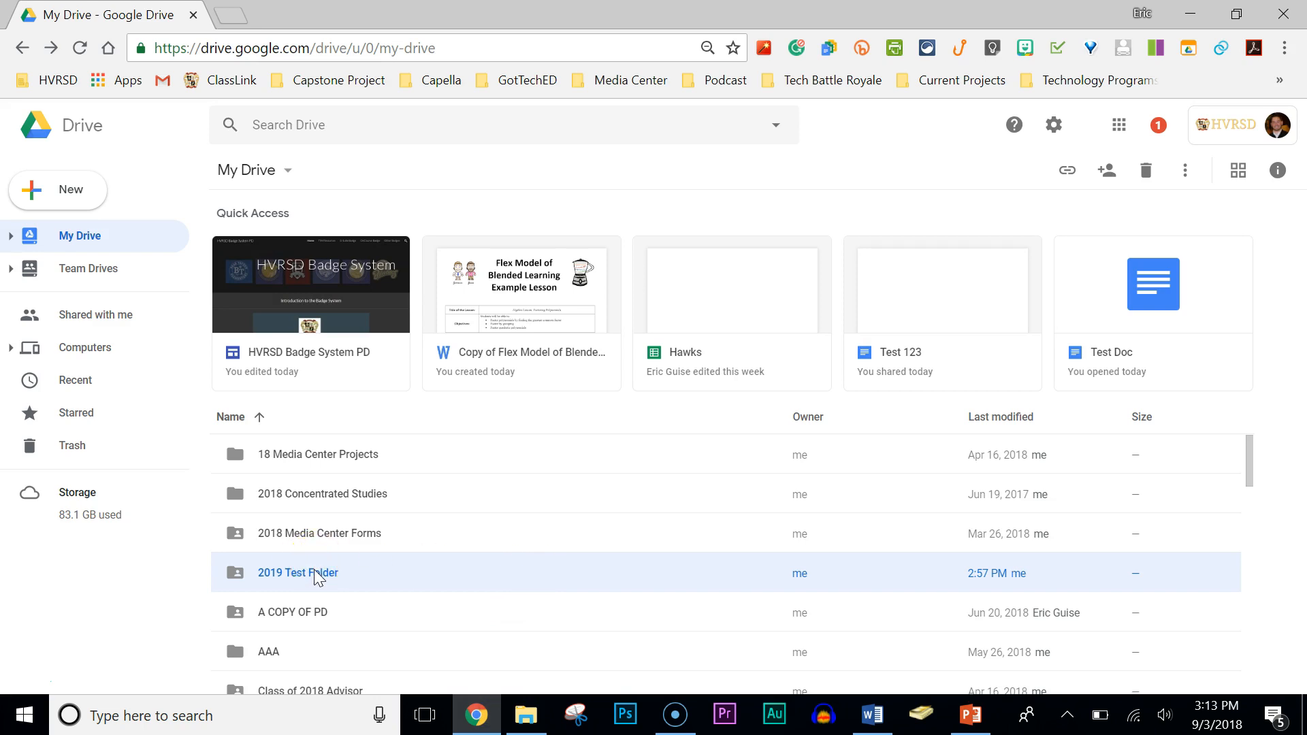
# Upload the Test abcde Word file from the desktop into the 2019 Test Folder and dismiss the upload notice
pyautogui.click(1236, 15)
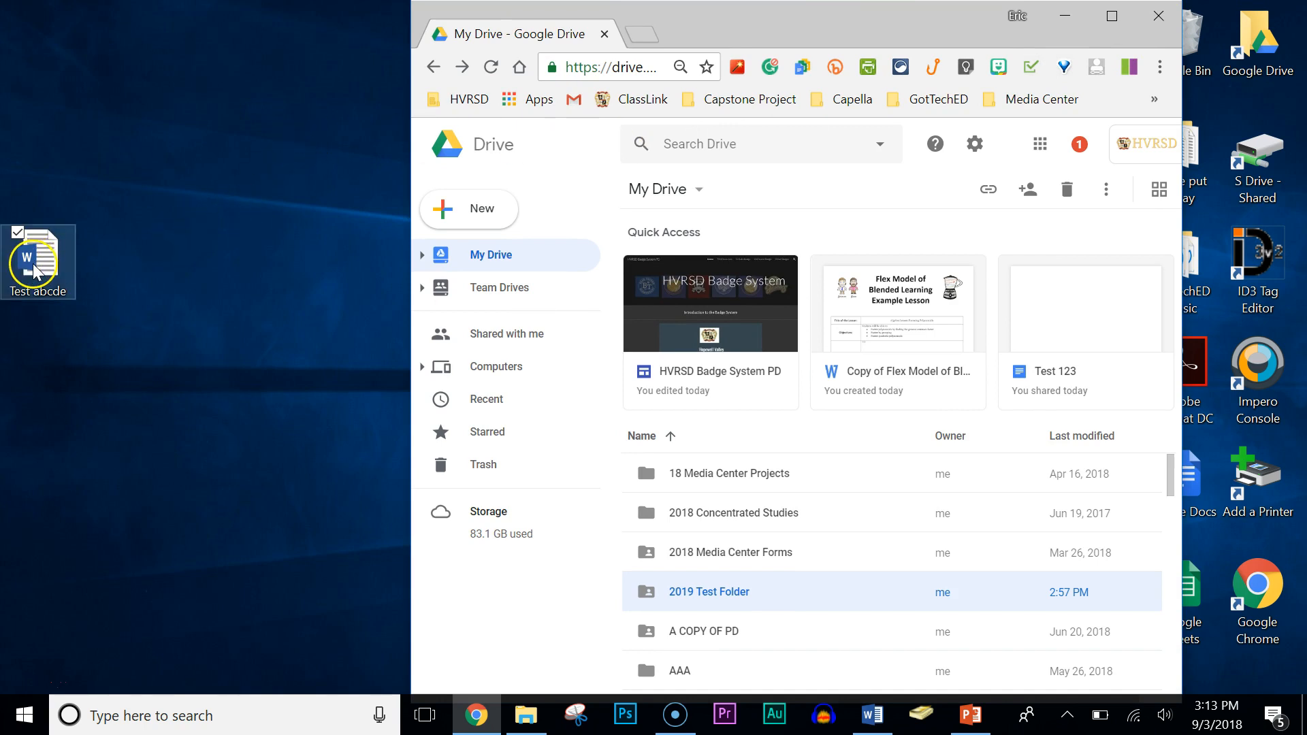
pyautogui.moveTo(34, 268); pyautogui.dragTo(708, 597)
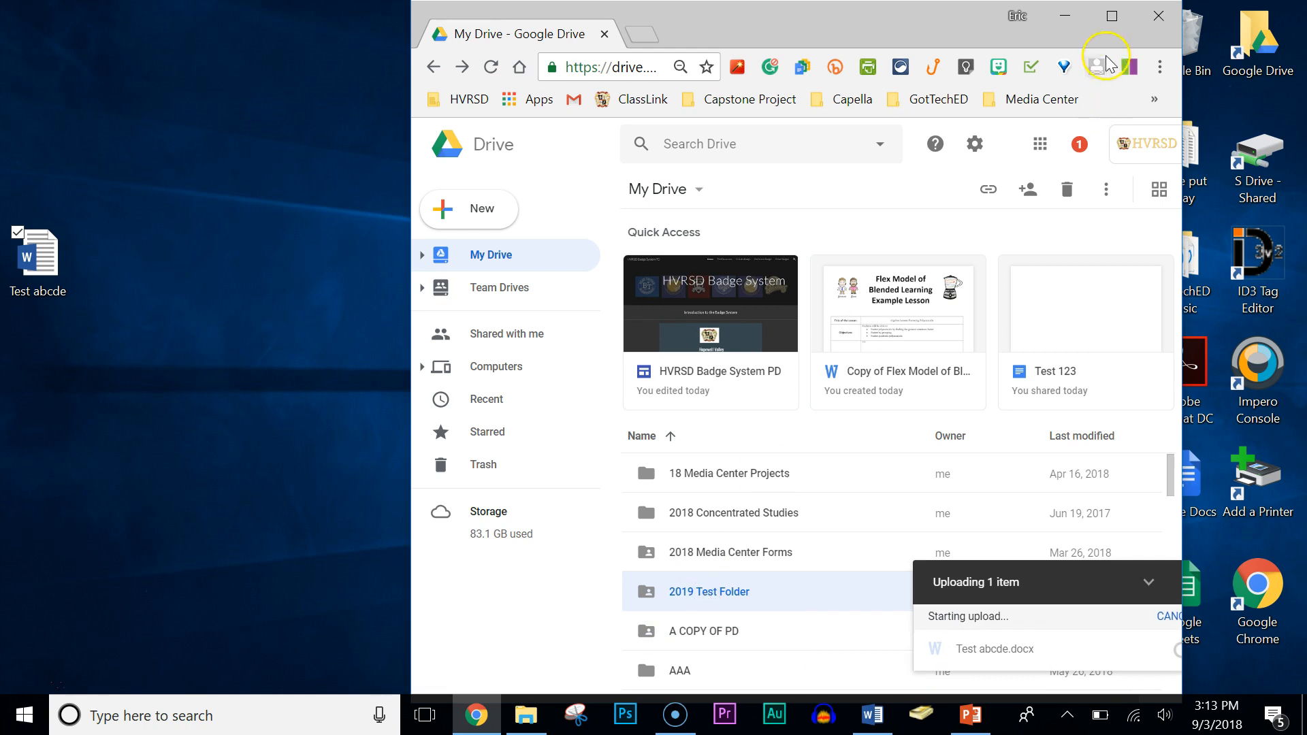
pyautogui.click(1111, 16)
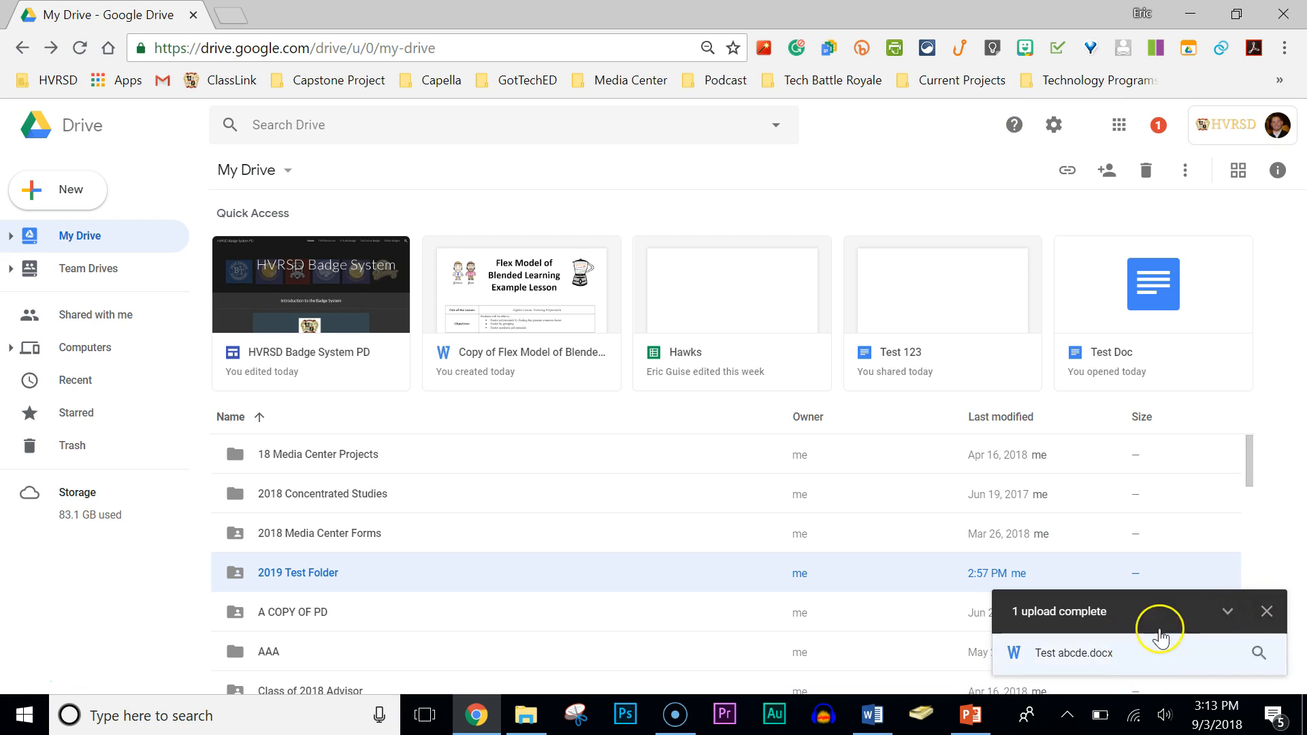
pyautogui.click(1266, 611)
# Look through the My Drive list and open the 2019 Test Folder
pyautogui.moveTo(1249, 460); pyautogui.dragTo(1240, 618)
pyautogui.scroll(5, 1234, 438)
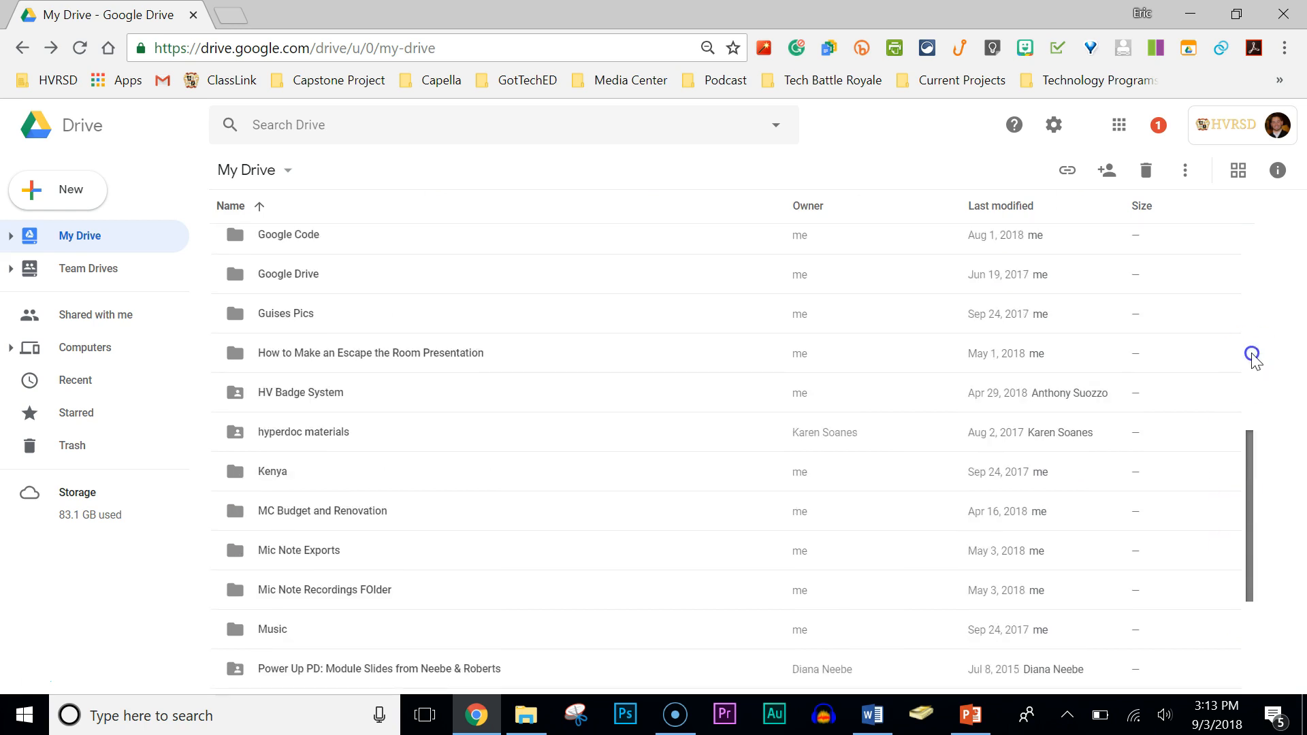
pyautogui.scroll(10, 1263, 324)
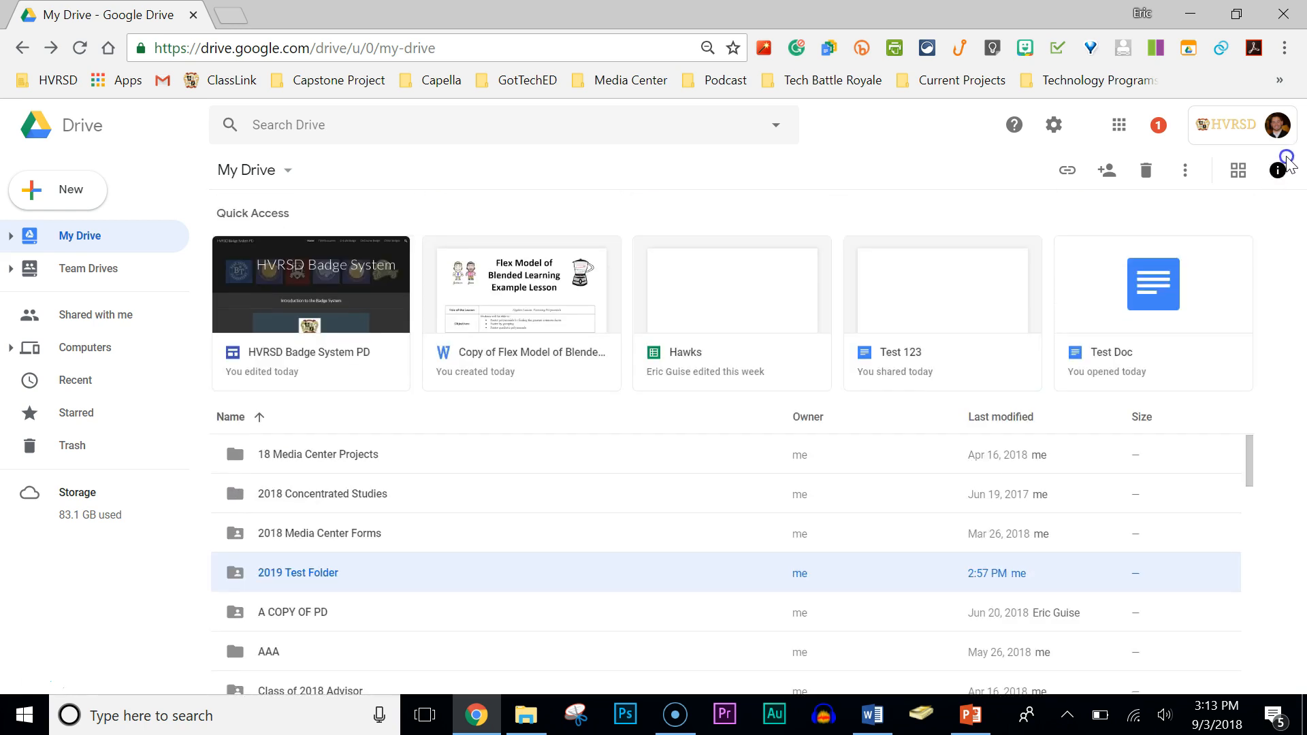
pyautogui.doubleClick(272, 574)
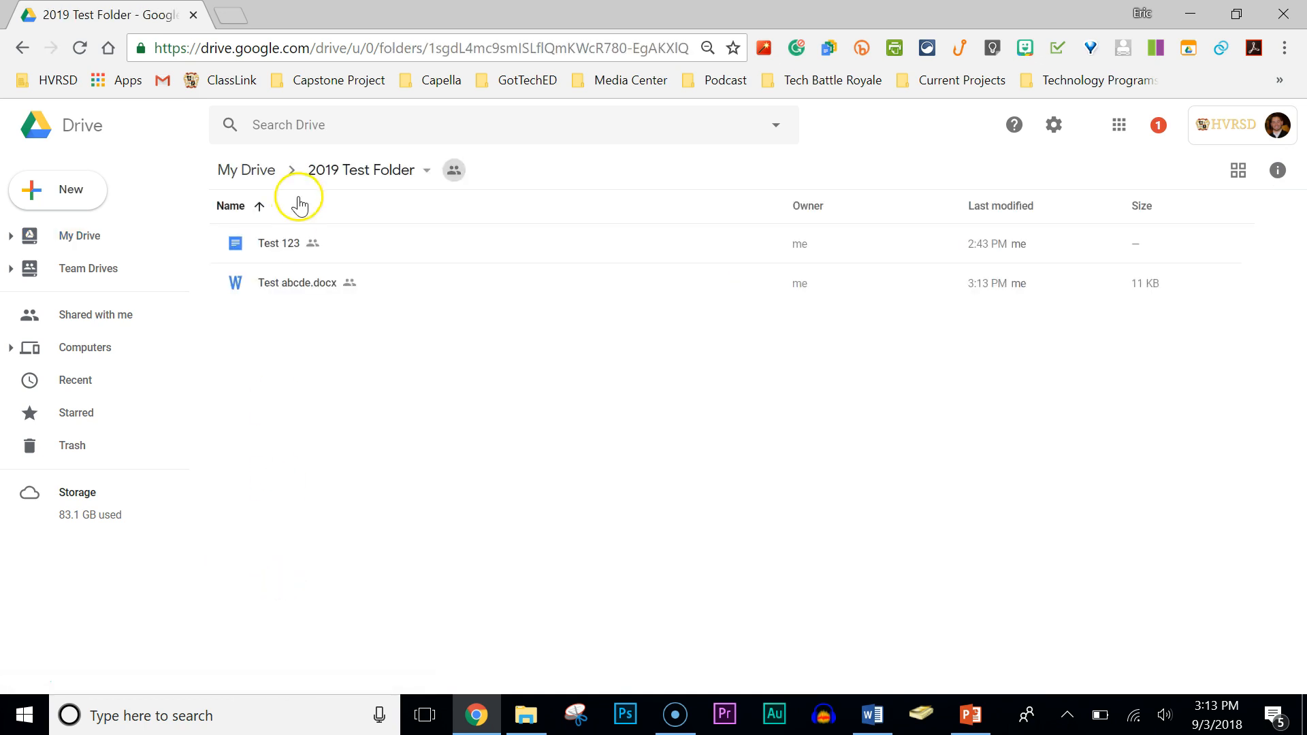
# Remove Test abcde.docx from the 2019 Test Folder
pyautogui.click(300, 290)
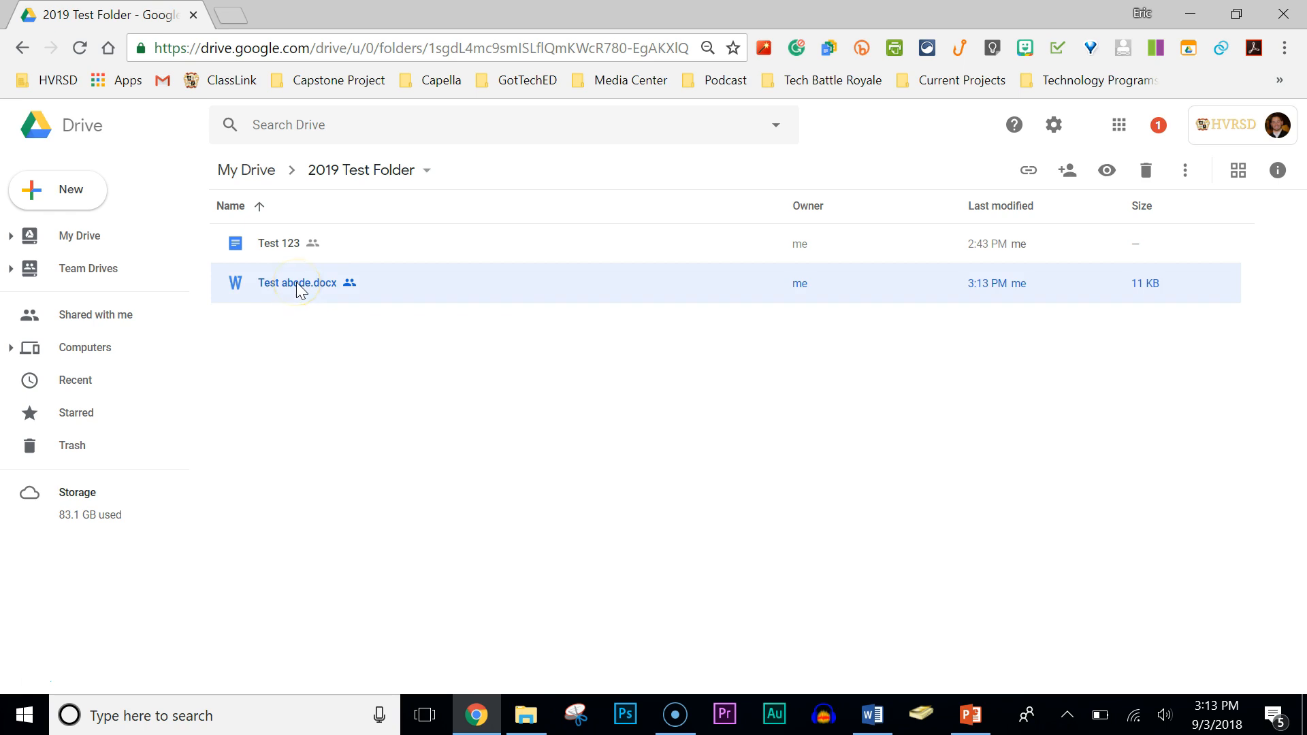
pyautogui.press('Delete')
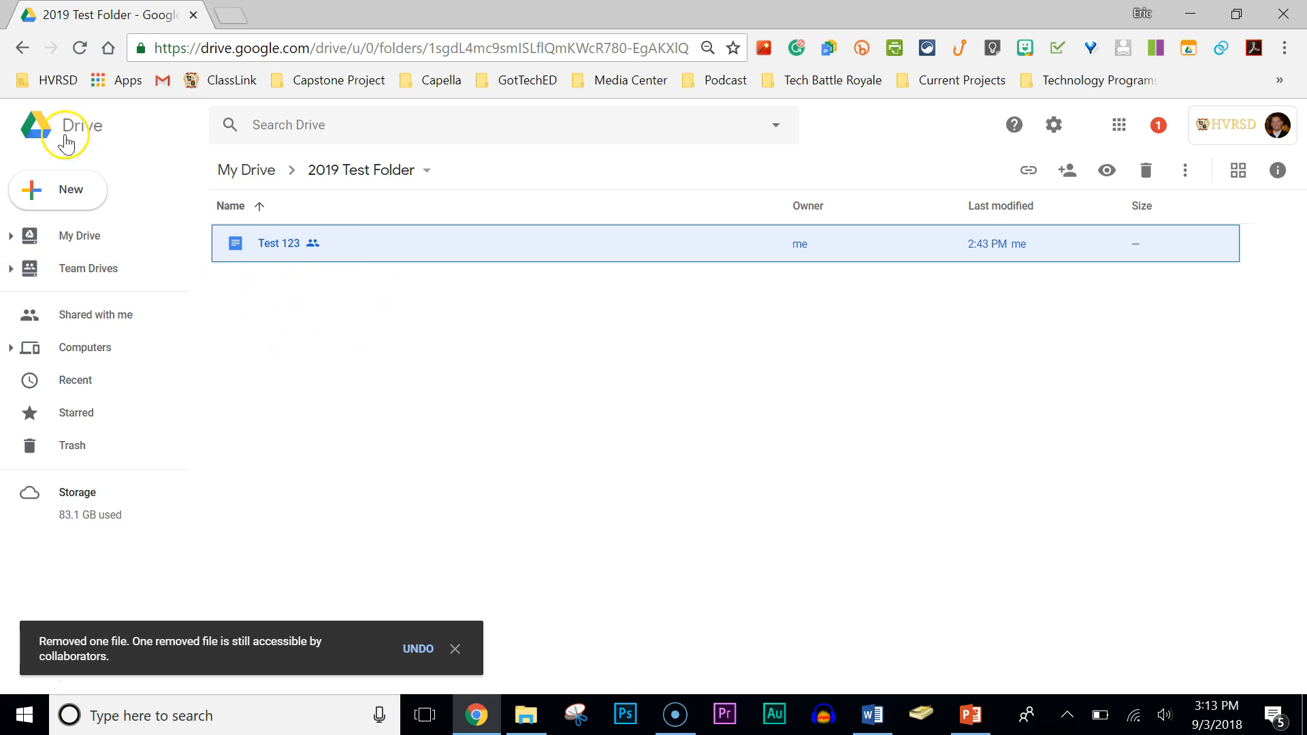
# Upload the Test abcde Word file into the 2019 Test Folder by choosing it from the computer's Desktop folder
pyautogui.click(28, 197)
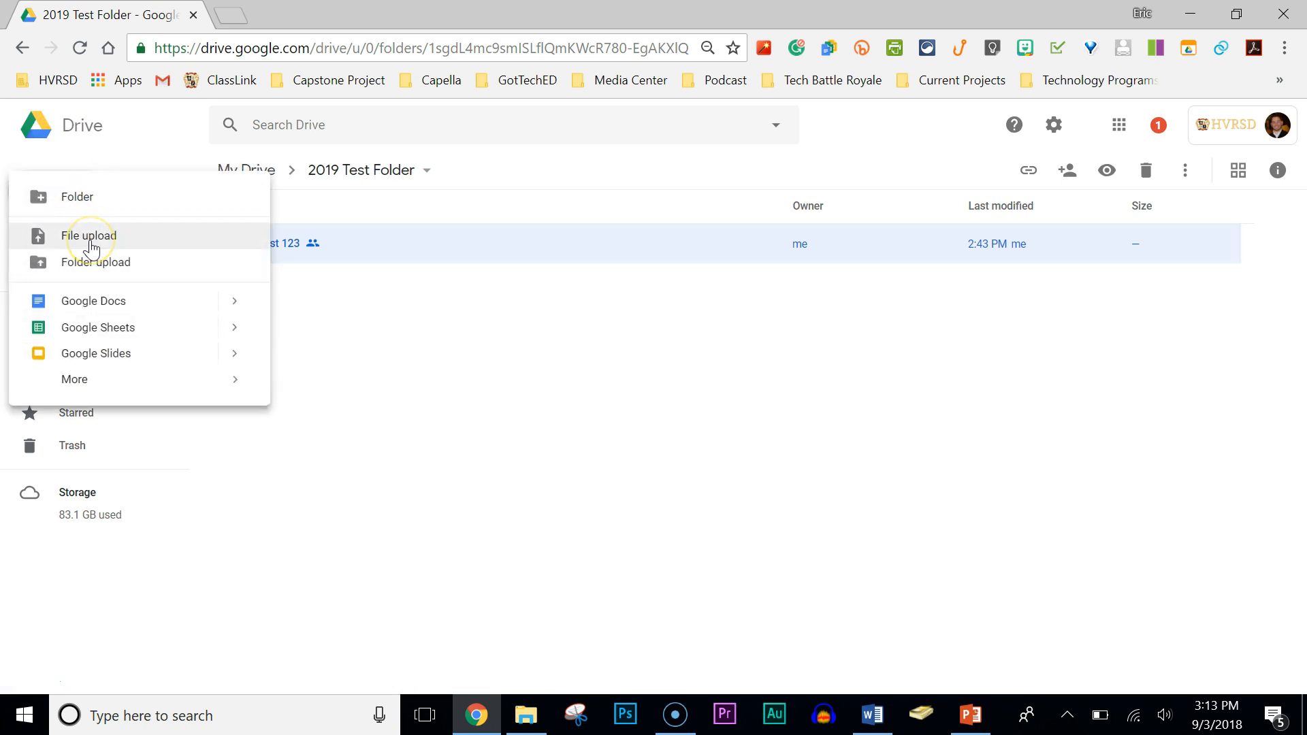
pyautogui.click(90, 236)
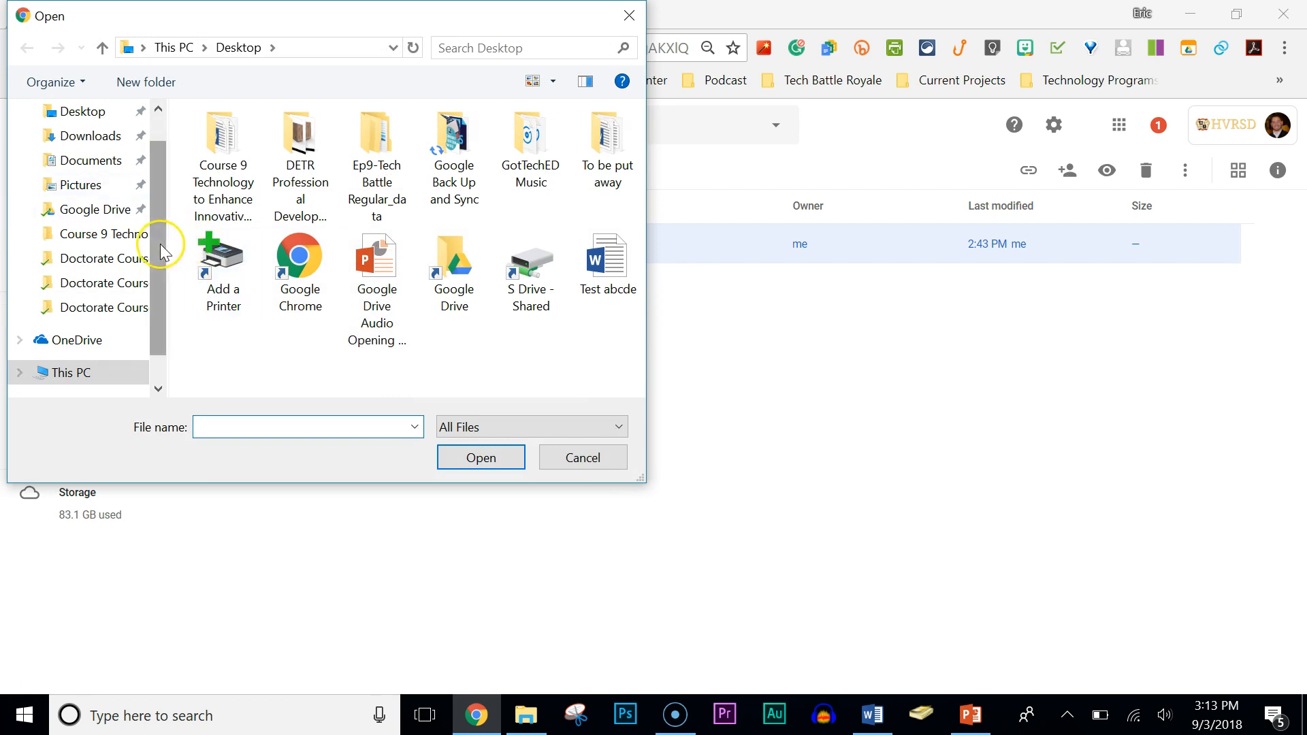
pyautogui.moveTo(161, 252); pyautogui.dragTo(161, 153)
pyautogui.click(75, 152)
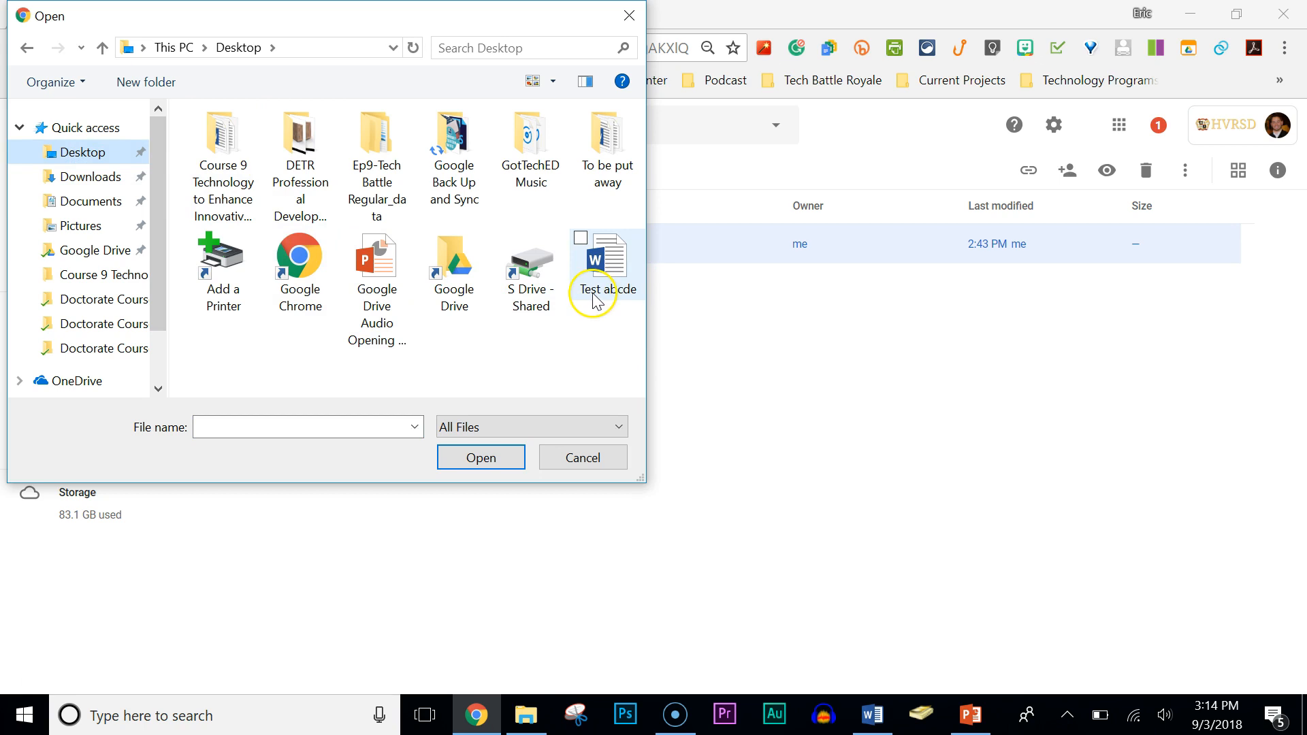
pyautogui.doubleClick(608, 265)
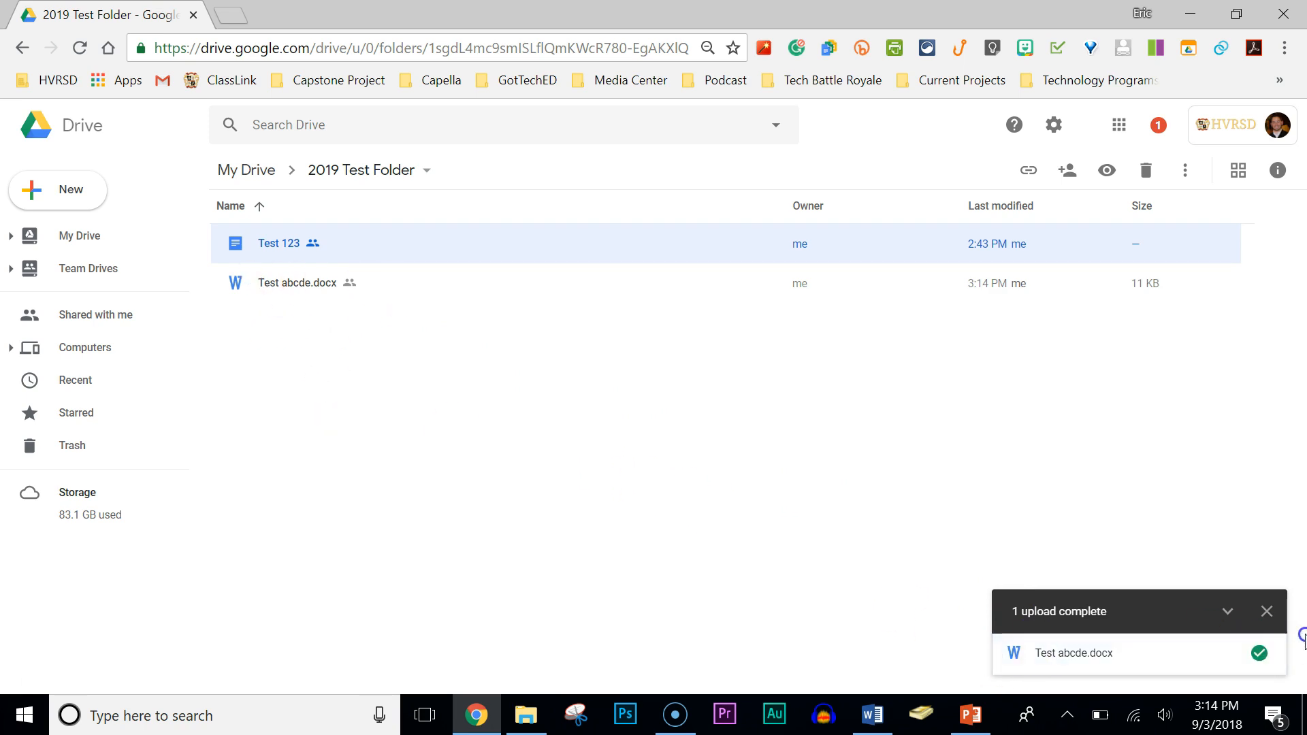
pyautogui.click(1266, 611)
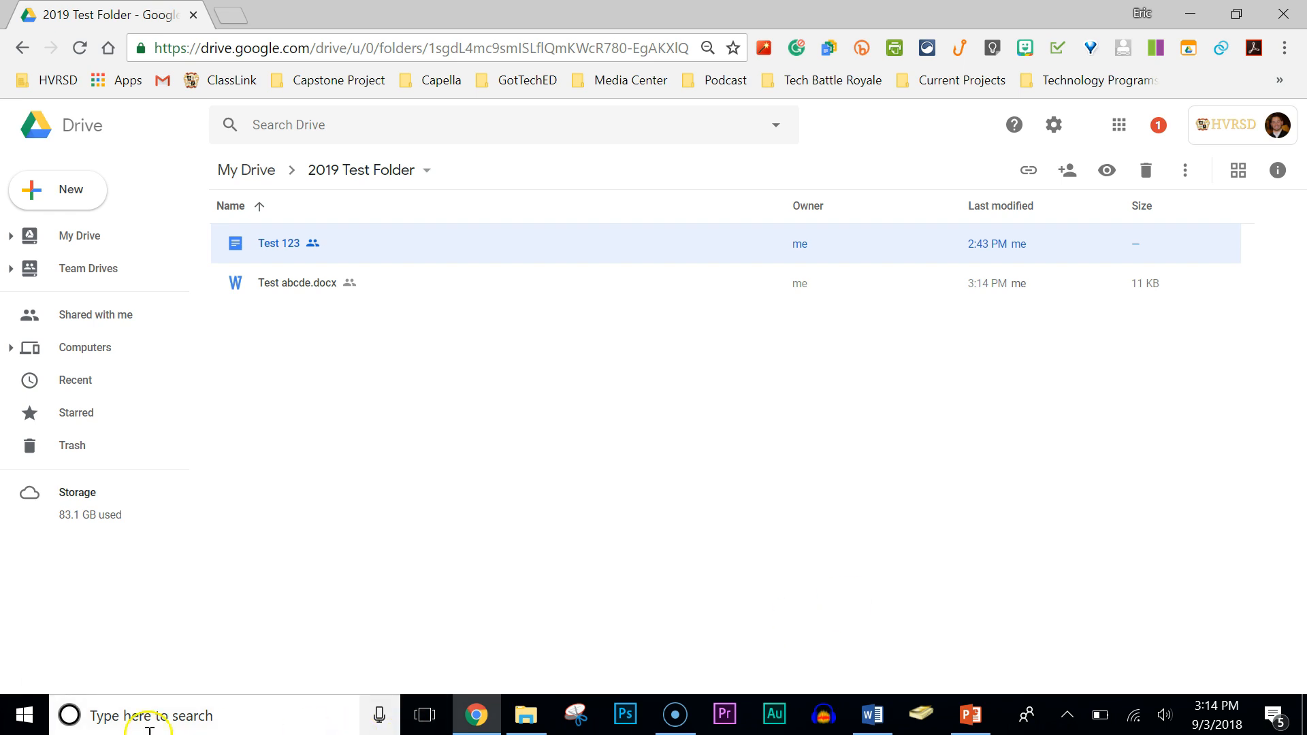
# Share the 2019 Test Folder from My Drive with a colleague, granting permission to organize, add, and edit
pyautogui.click(323, 570)
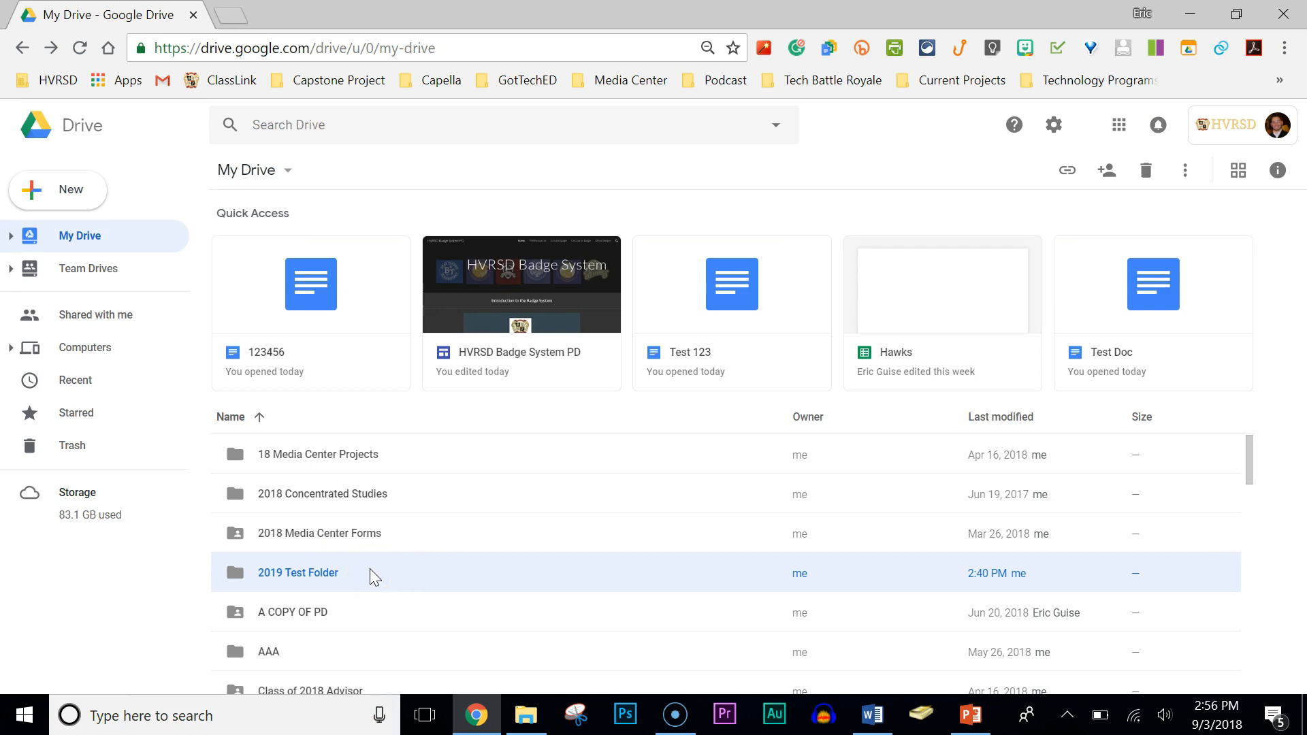
pyautogui.click(341, 572)
pyautogui.rightClick(320, 574)
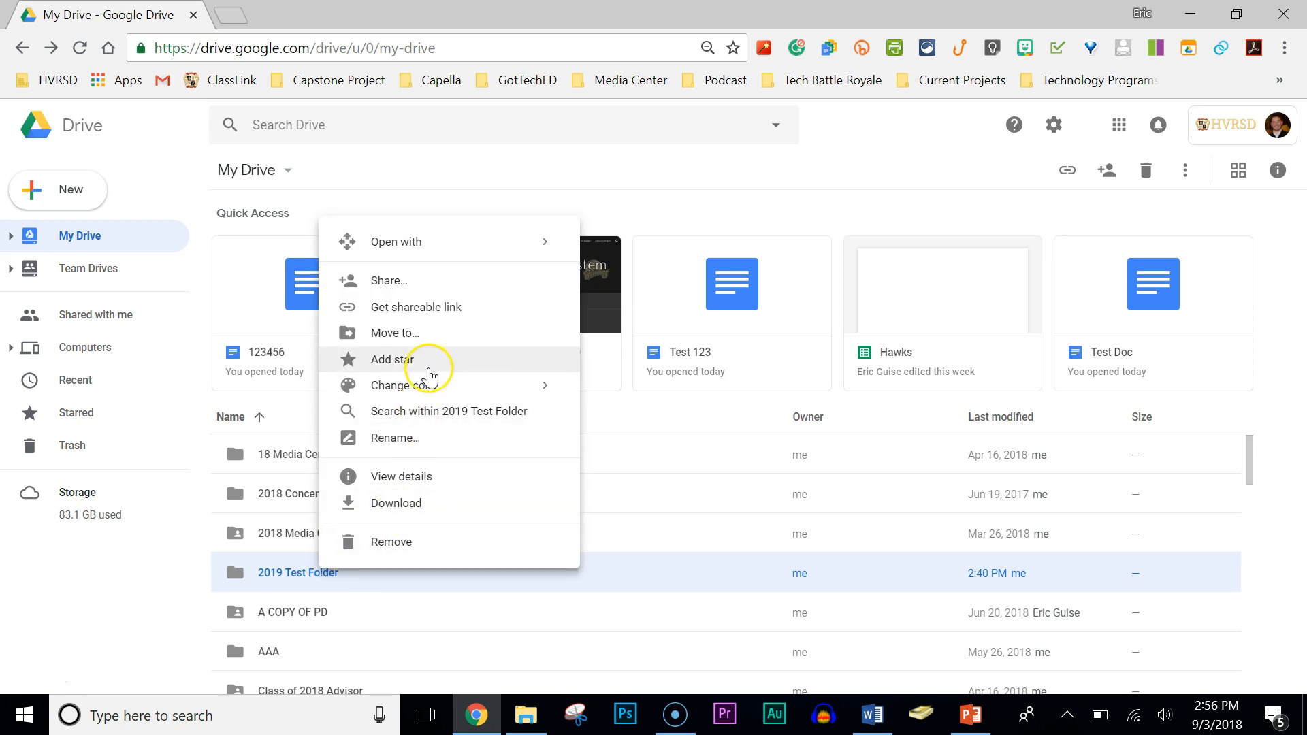
pyautogui.click(389, 282)
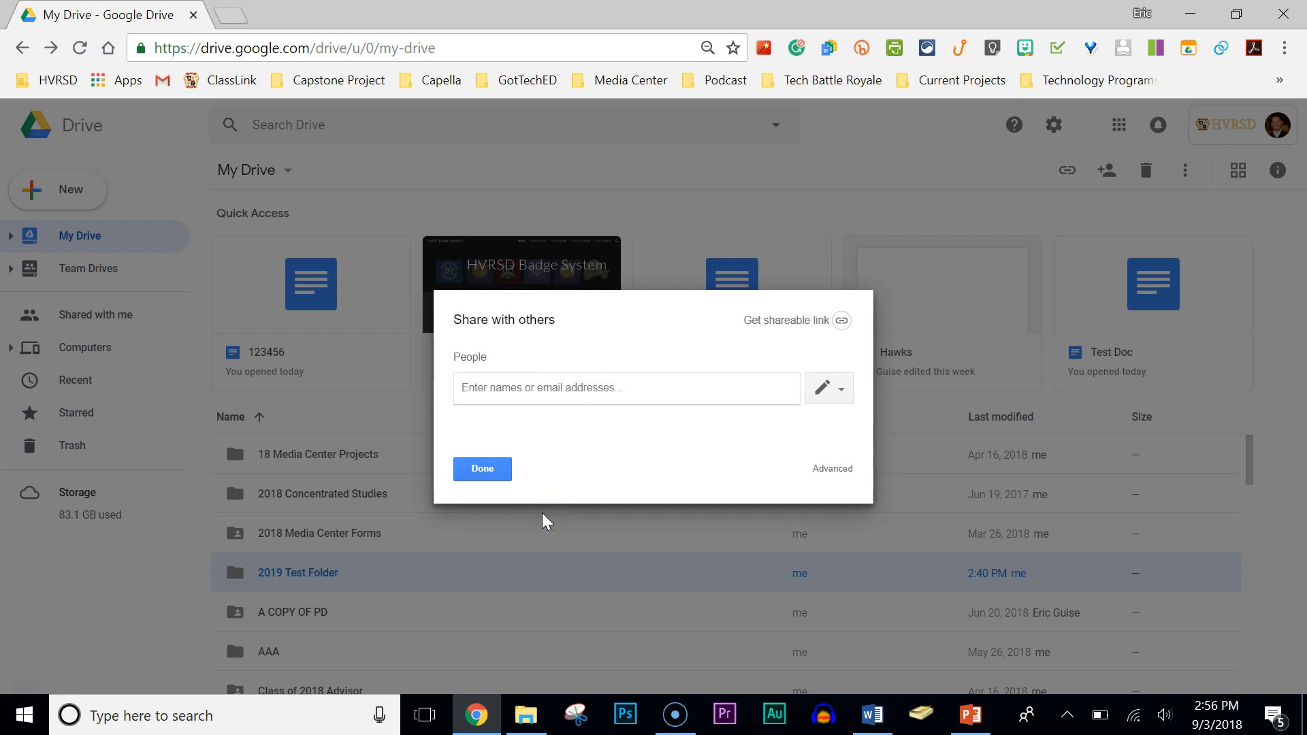
pyautogui.write('nic')
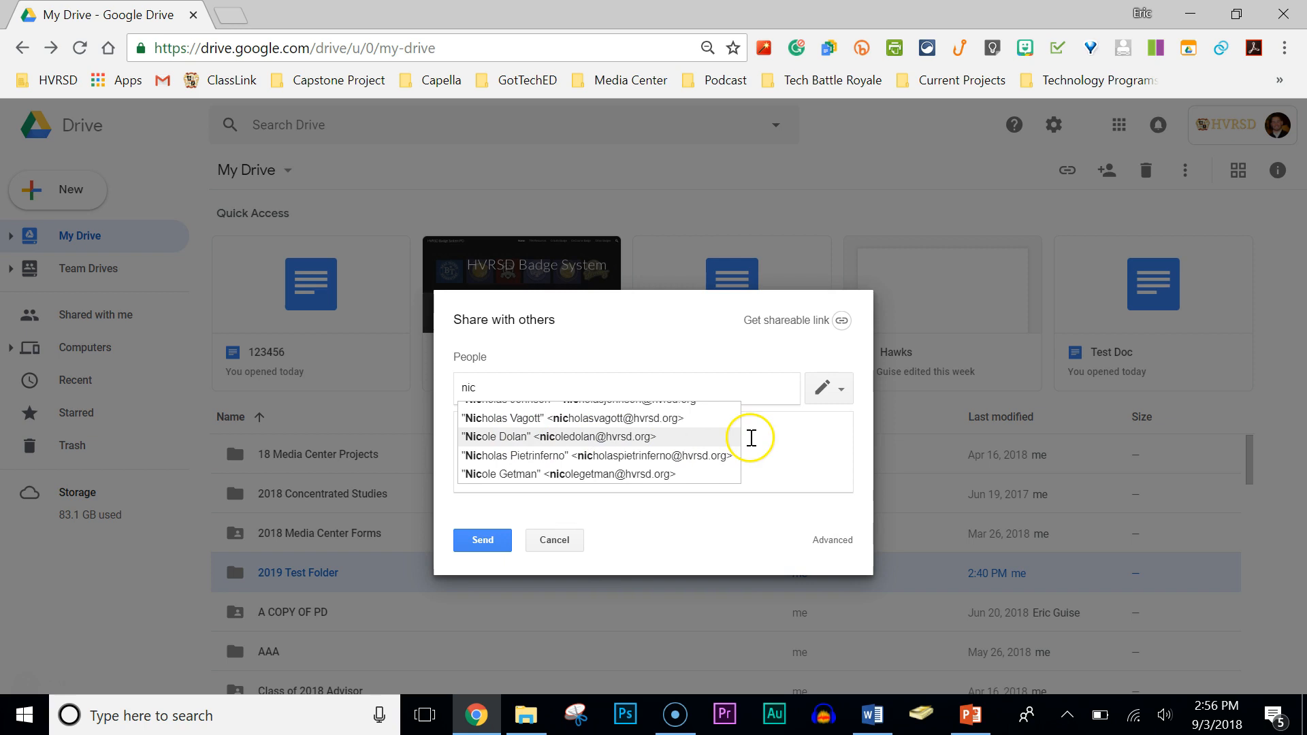
pyautogui.press('Up')
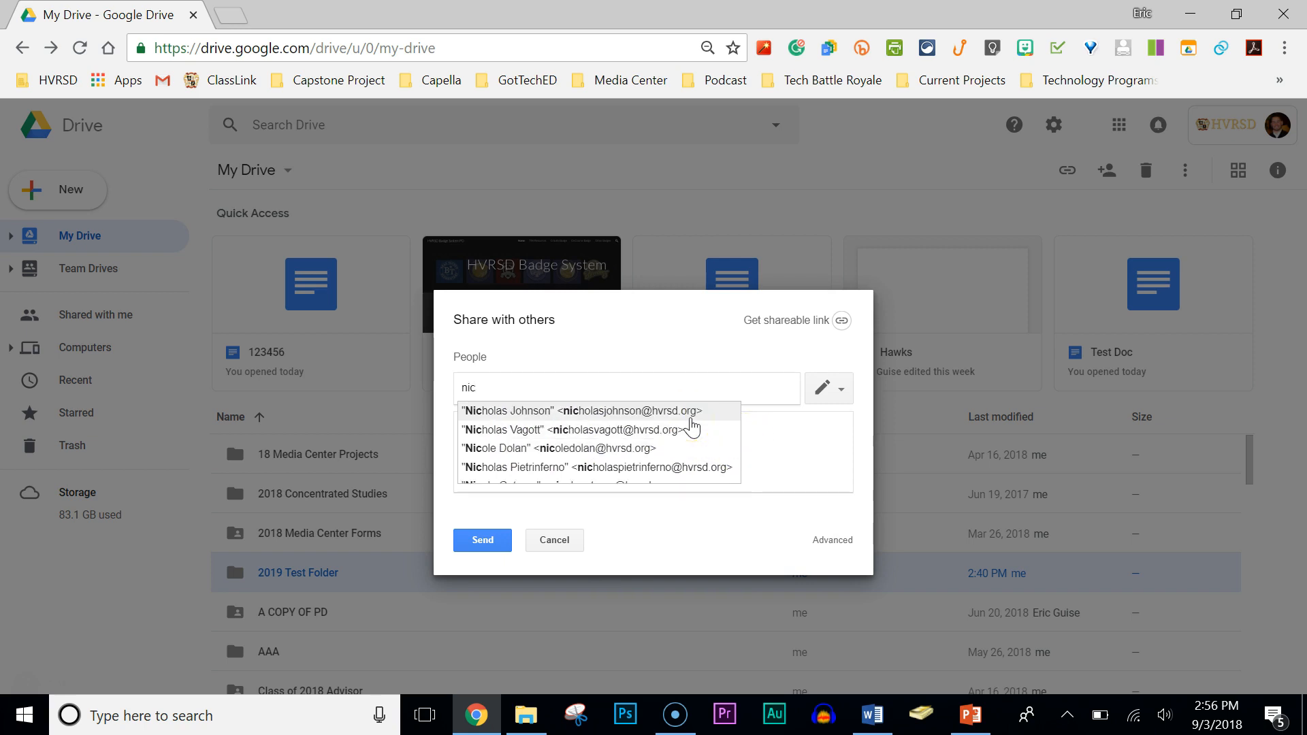
pyautogui.click(621, 411)
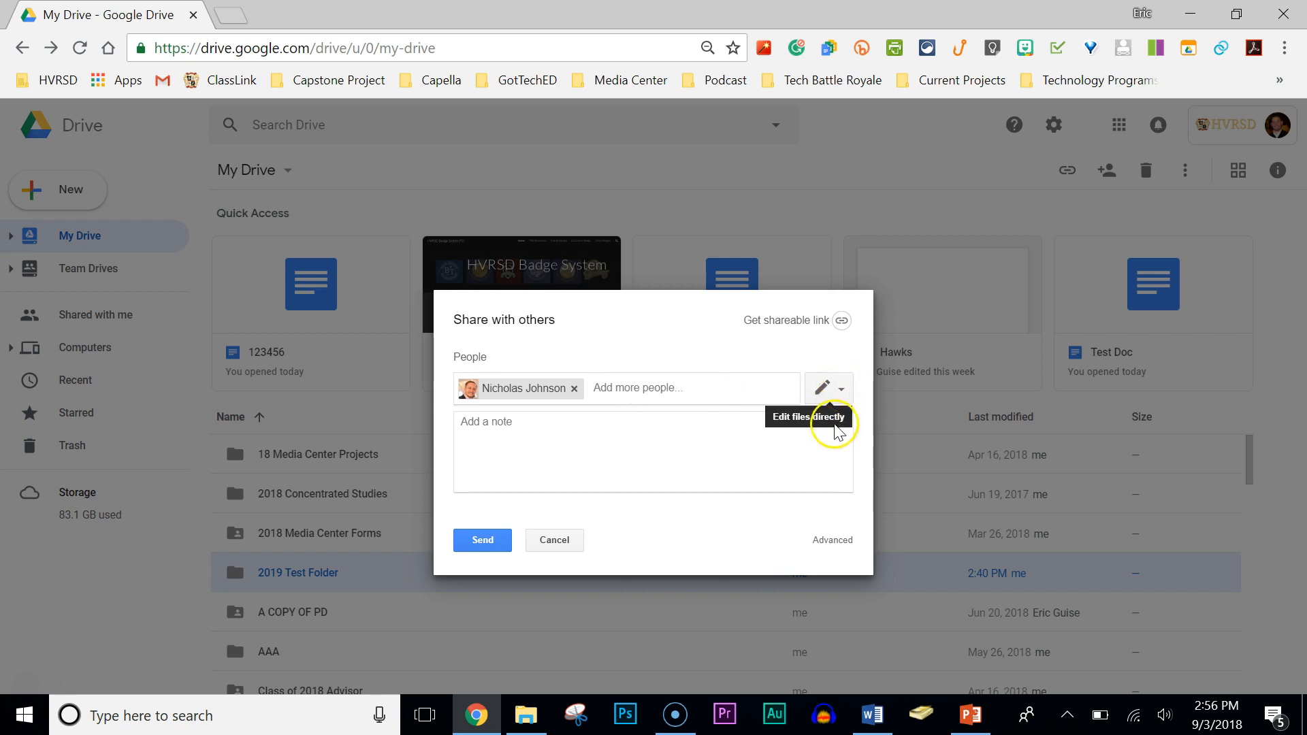
pyautogui.click(844, 393)
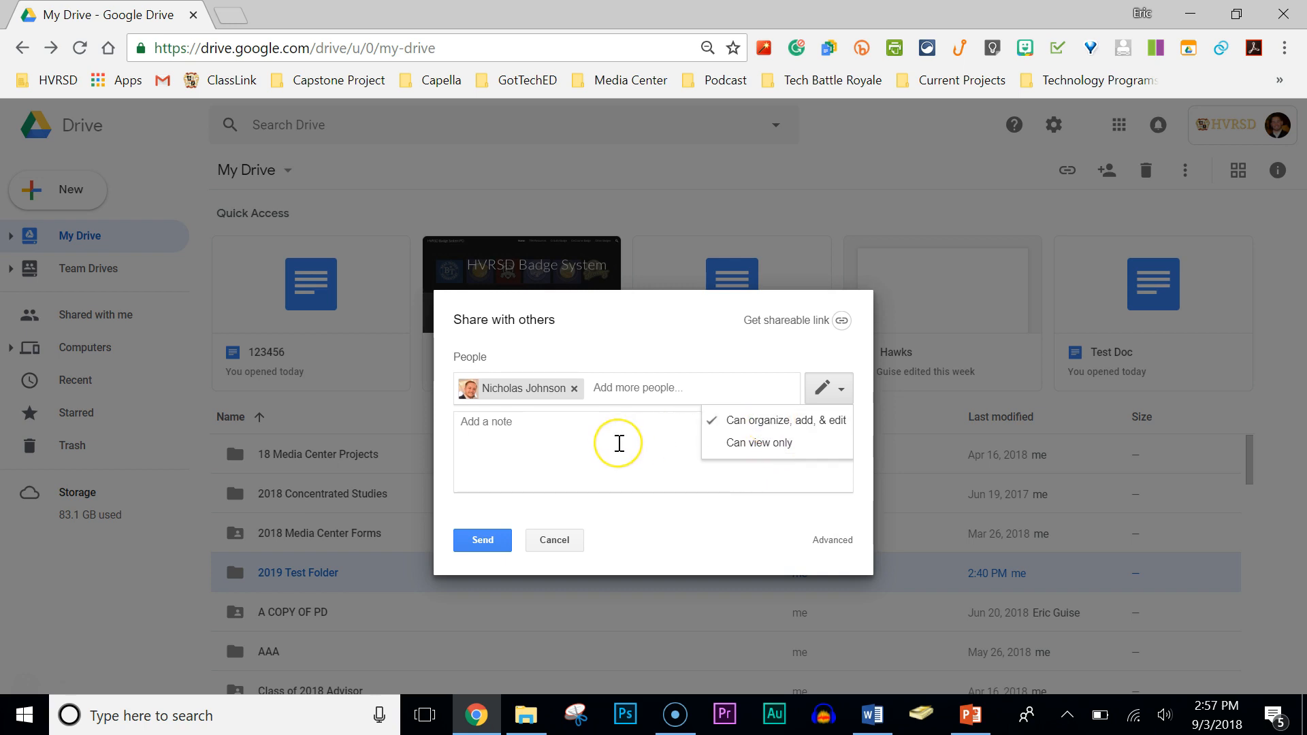
pyautogui.click(479, 541)
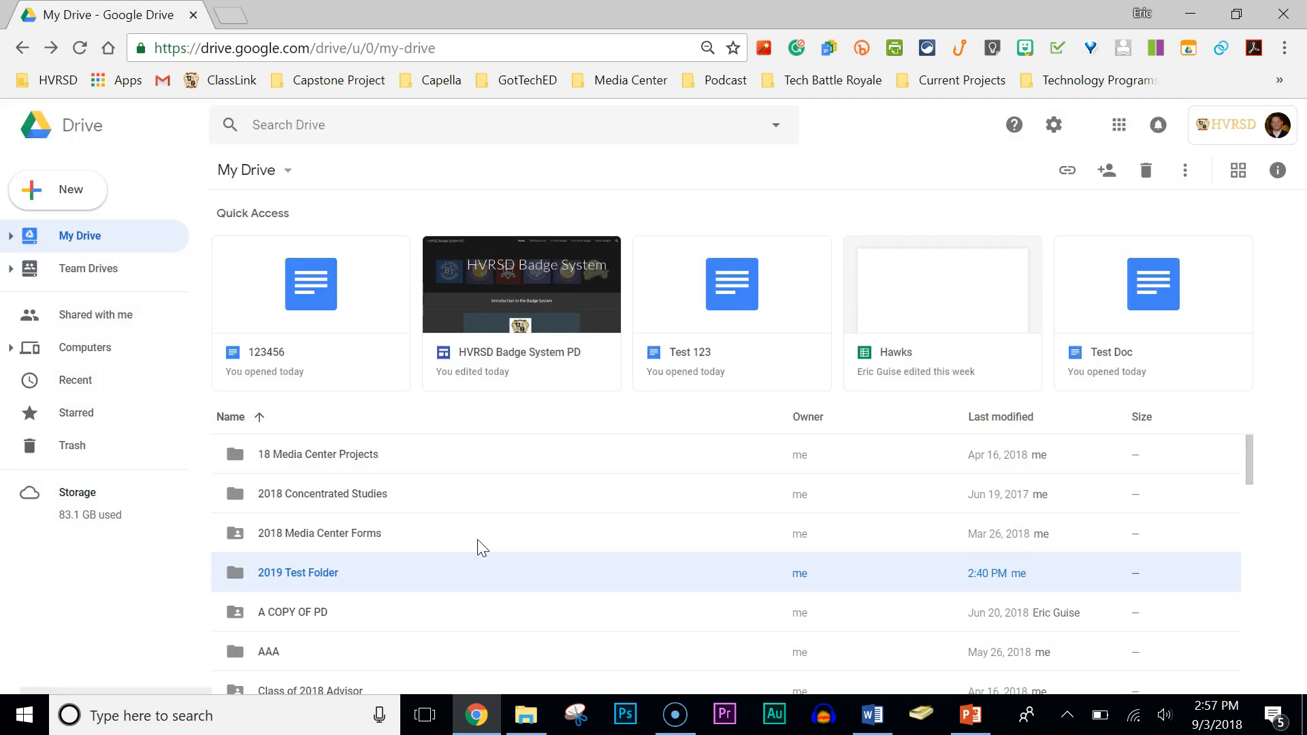
pyautogui.click(450, 570)
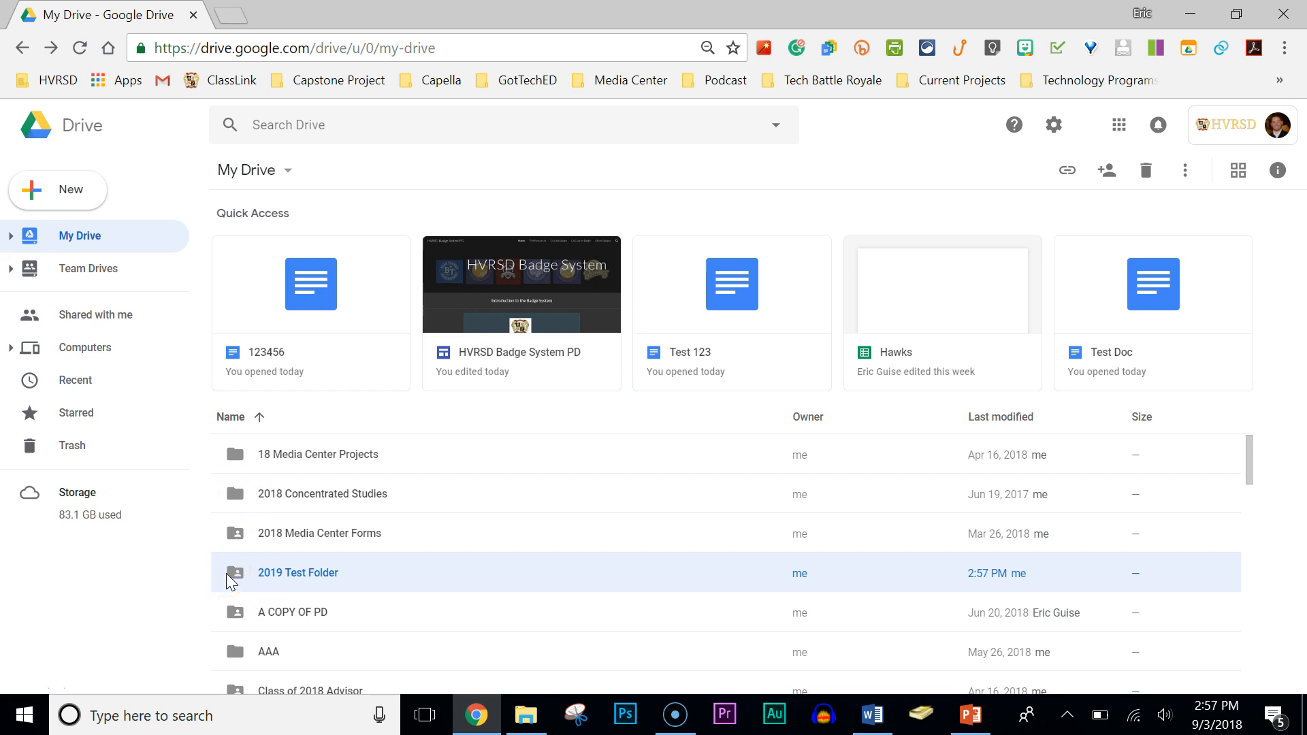
# View the shared 2019 Test Folder and open the 2017 Blended Learning PD folder from Shared with me
pyautogui.doubleClick(288, 575)
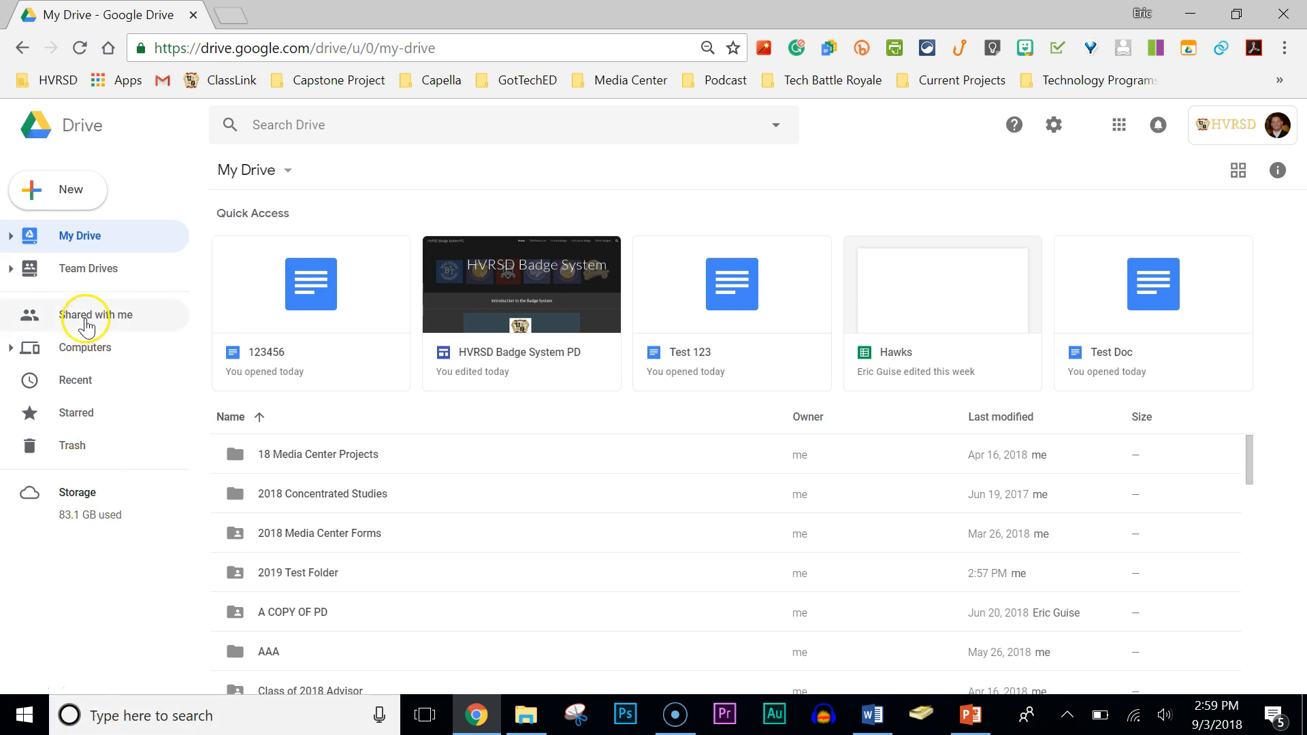
pyautogui.click(106, 317)
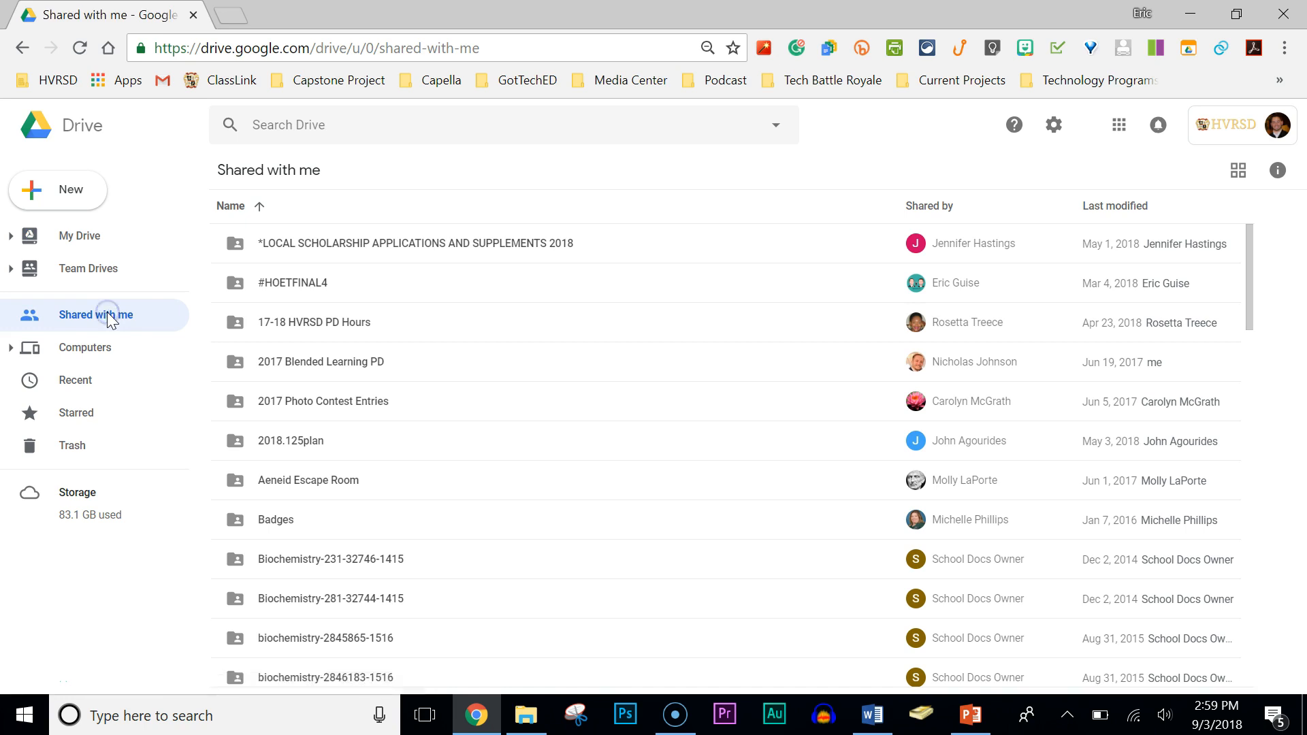
pyautogui.doubleClick(340, 365)
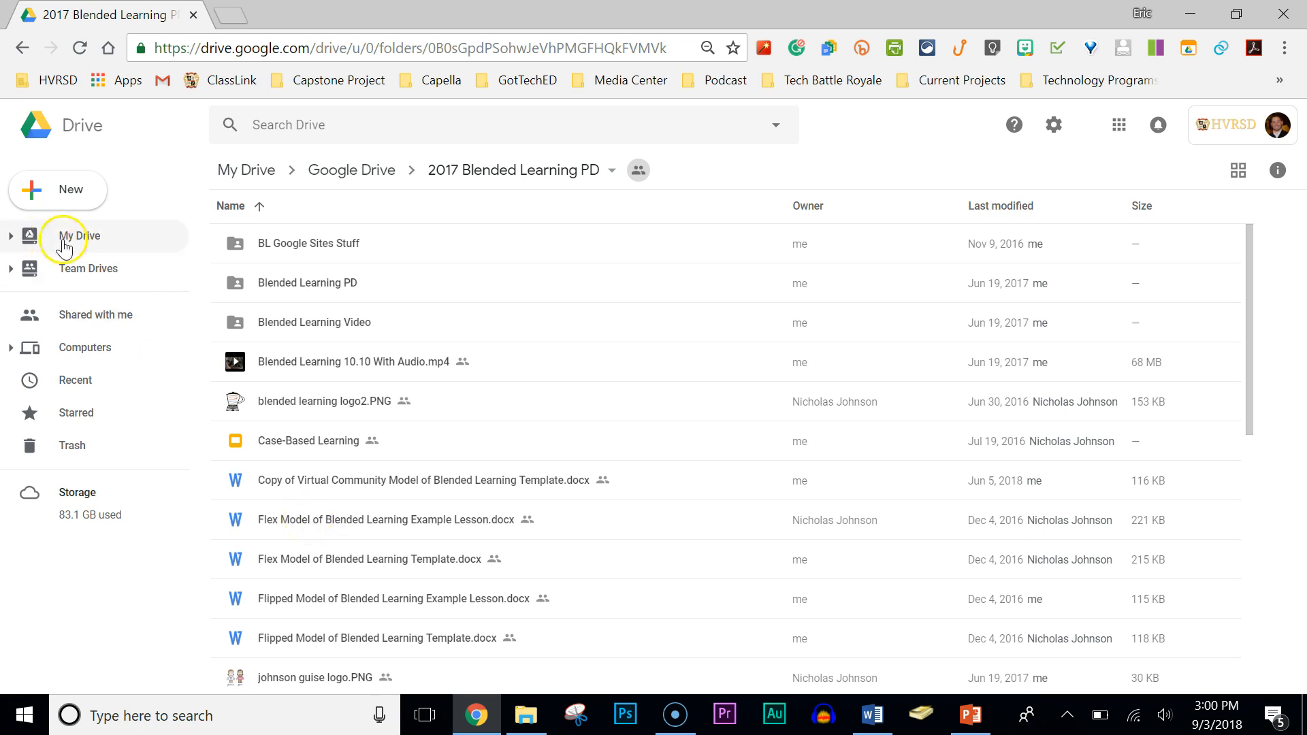
pyautogui.rightClick(276, 528)
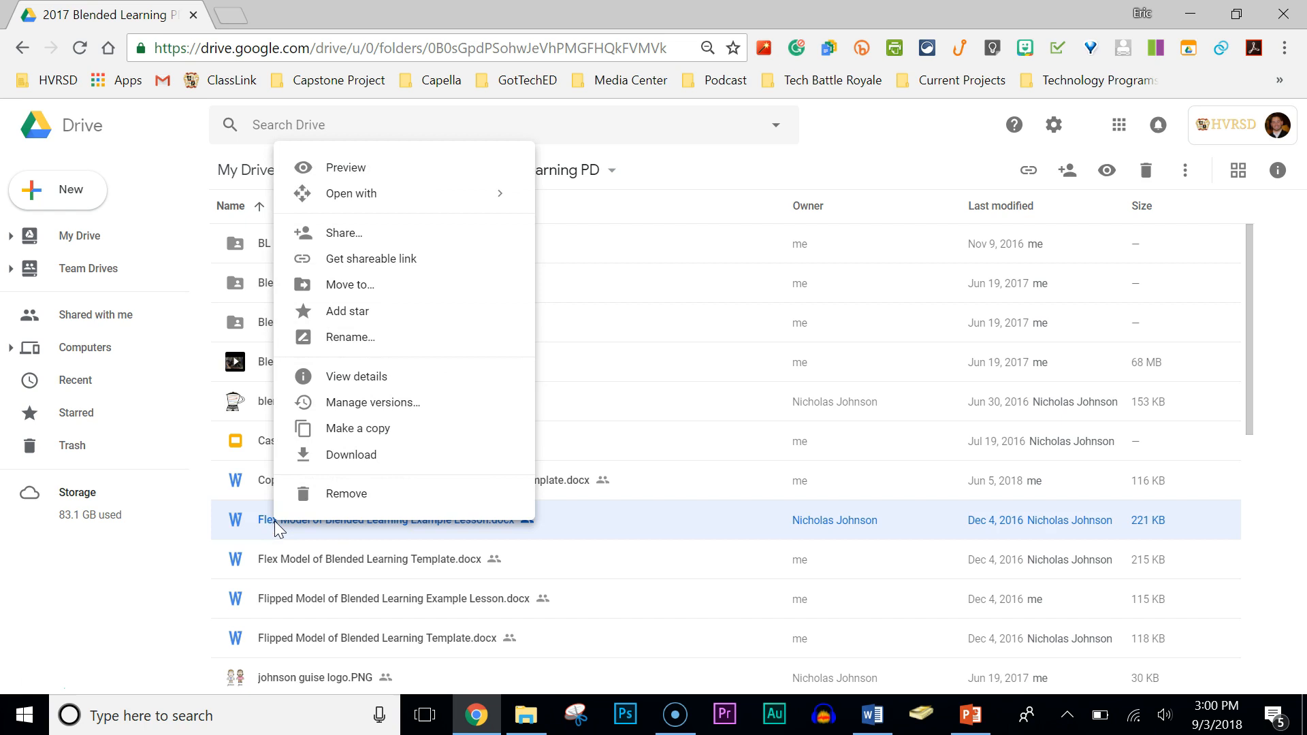
pyautogui.click(373, 298)
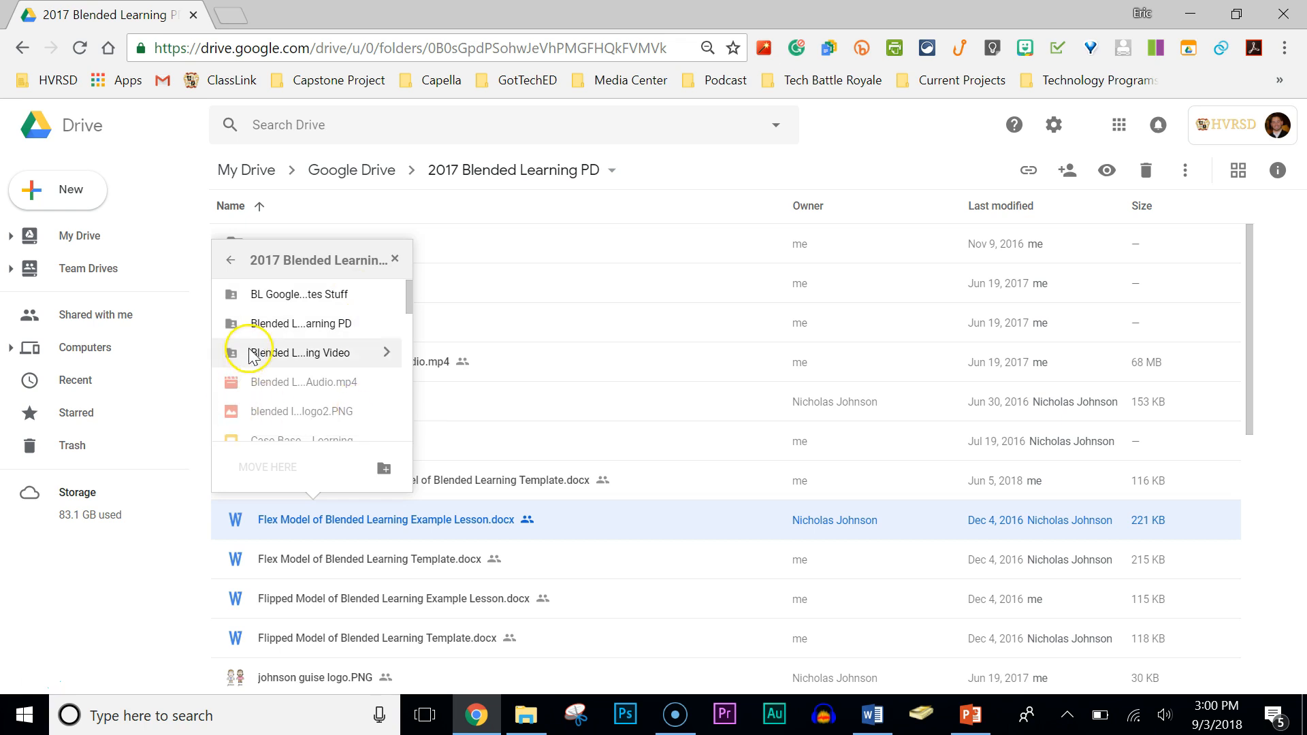
pyautogui.click(227, 262)
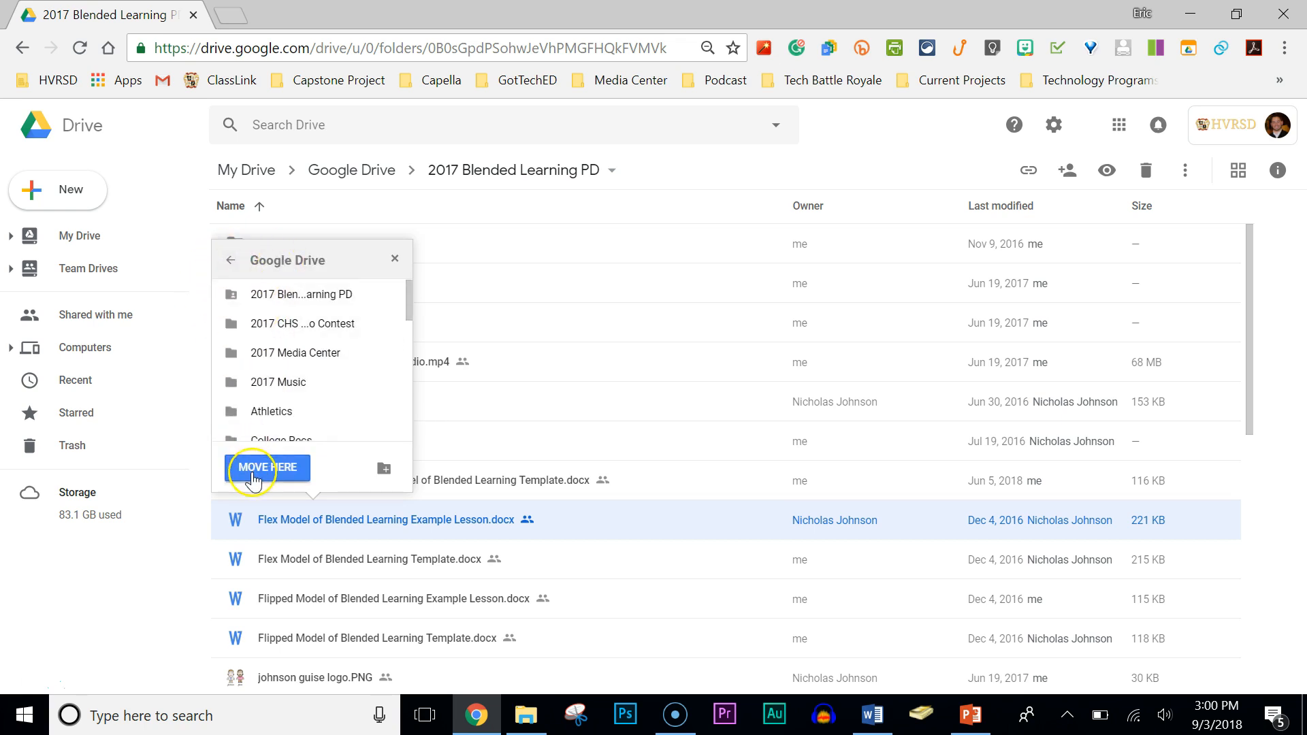
pyautogui.click(396, 259)
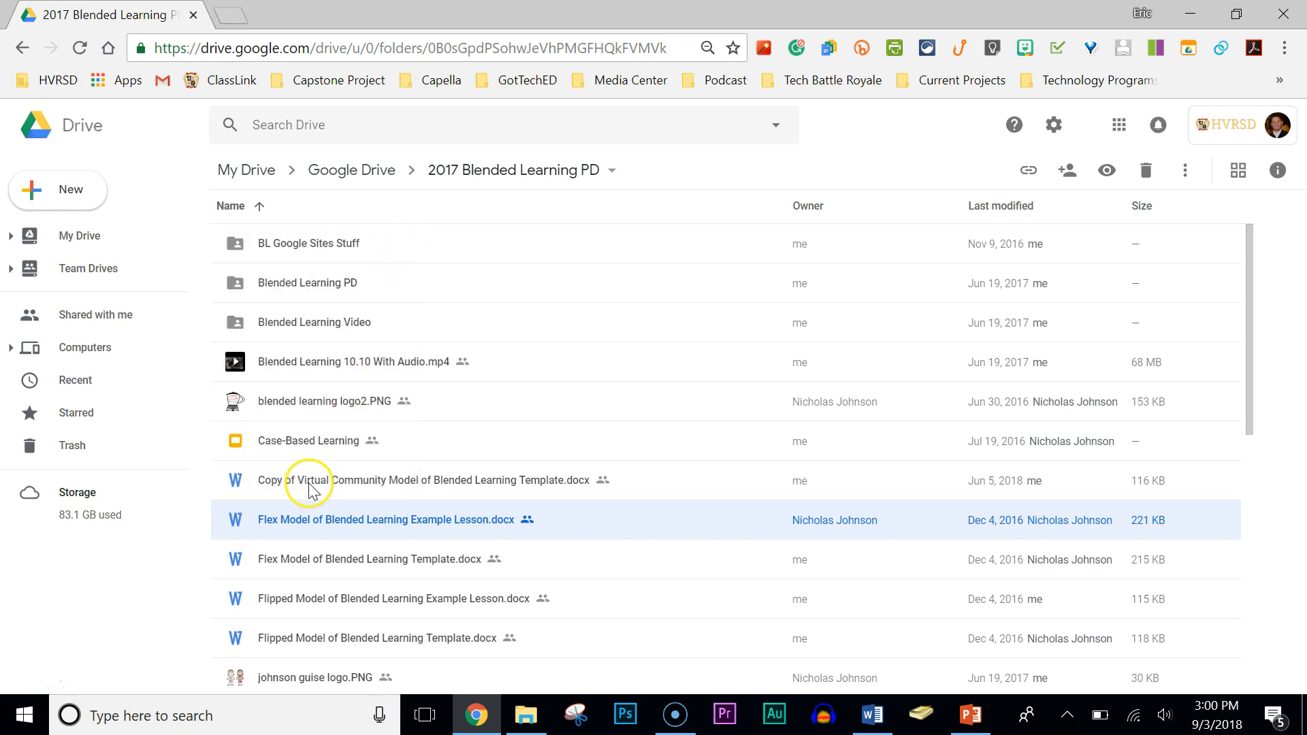
# Make a copy of Flex Model of Blended Learning Example Lesson.docx and switch to the G Suite Training slide show
pyautogui.rightClick(294, 521)
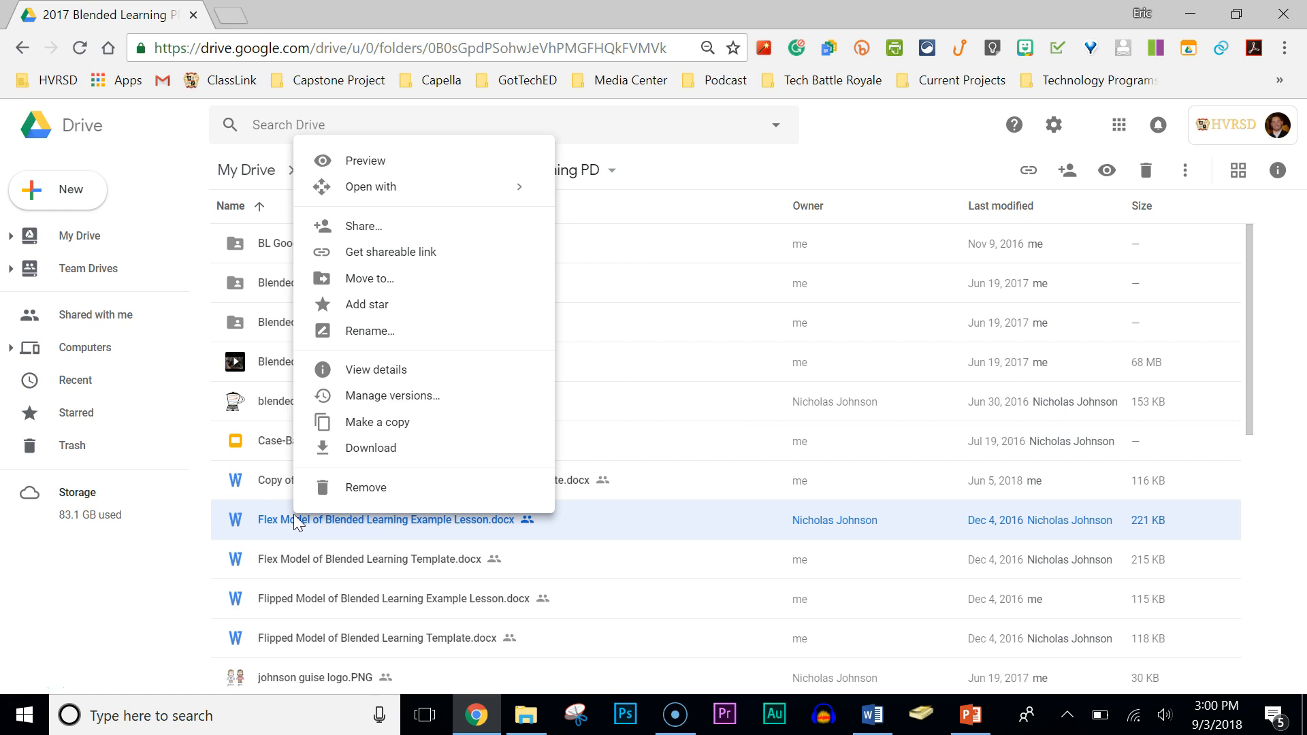
pyautogui.click(388, 426)
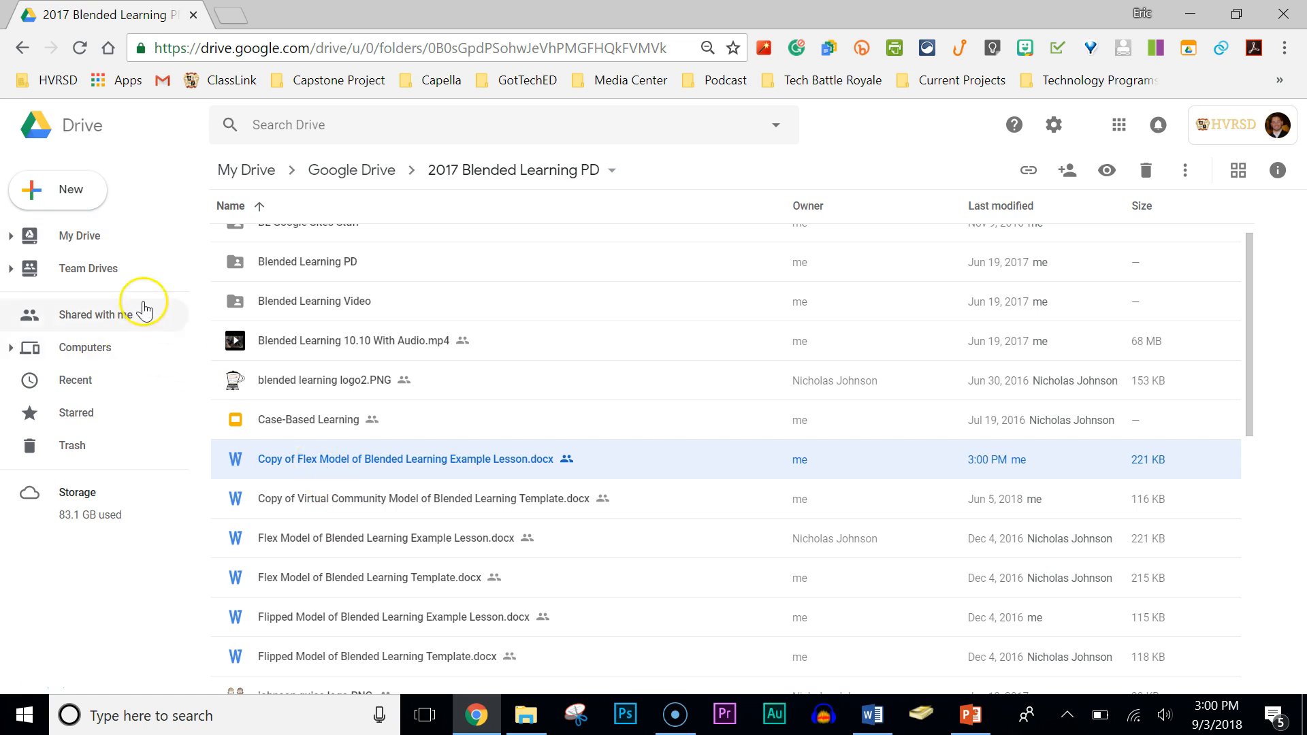
pyautogui.rightClick(340, 463)
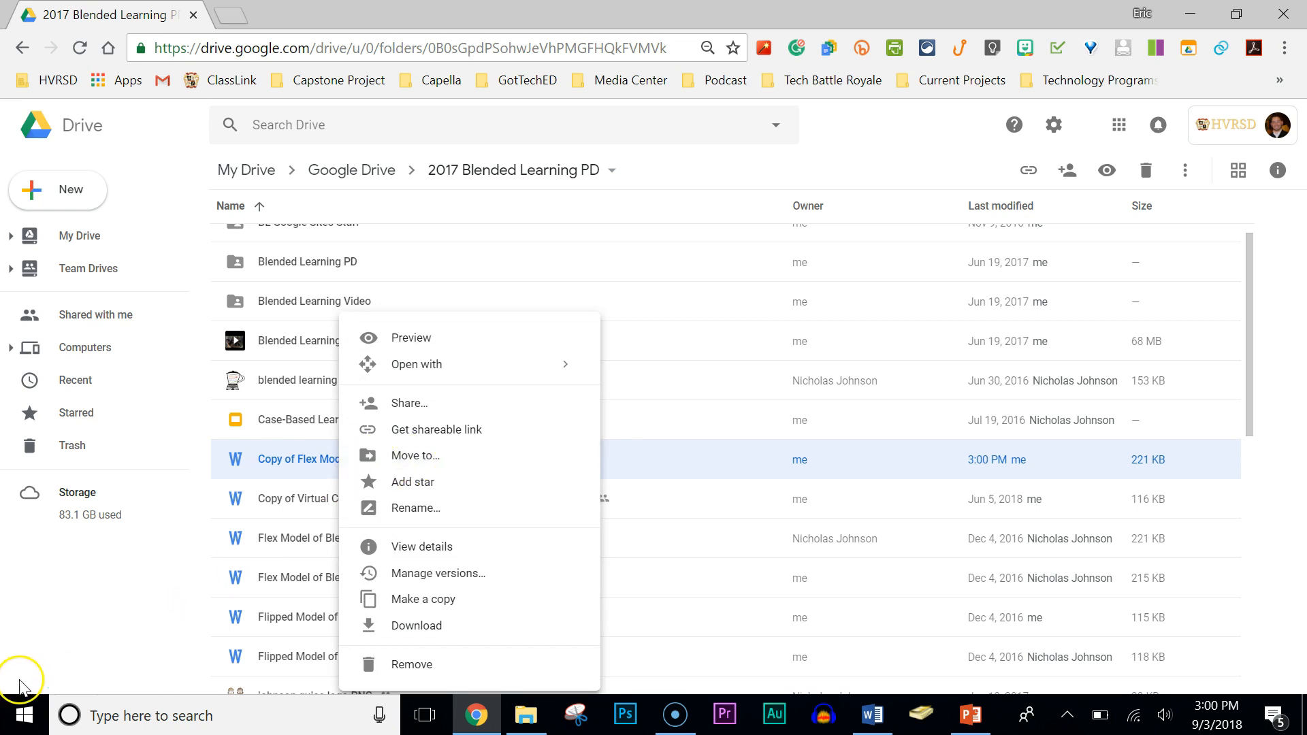
pyautogui.hotkey('alt', 'Tab')
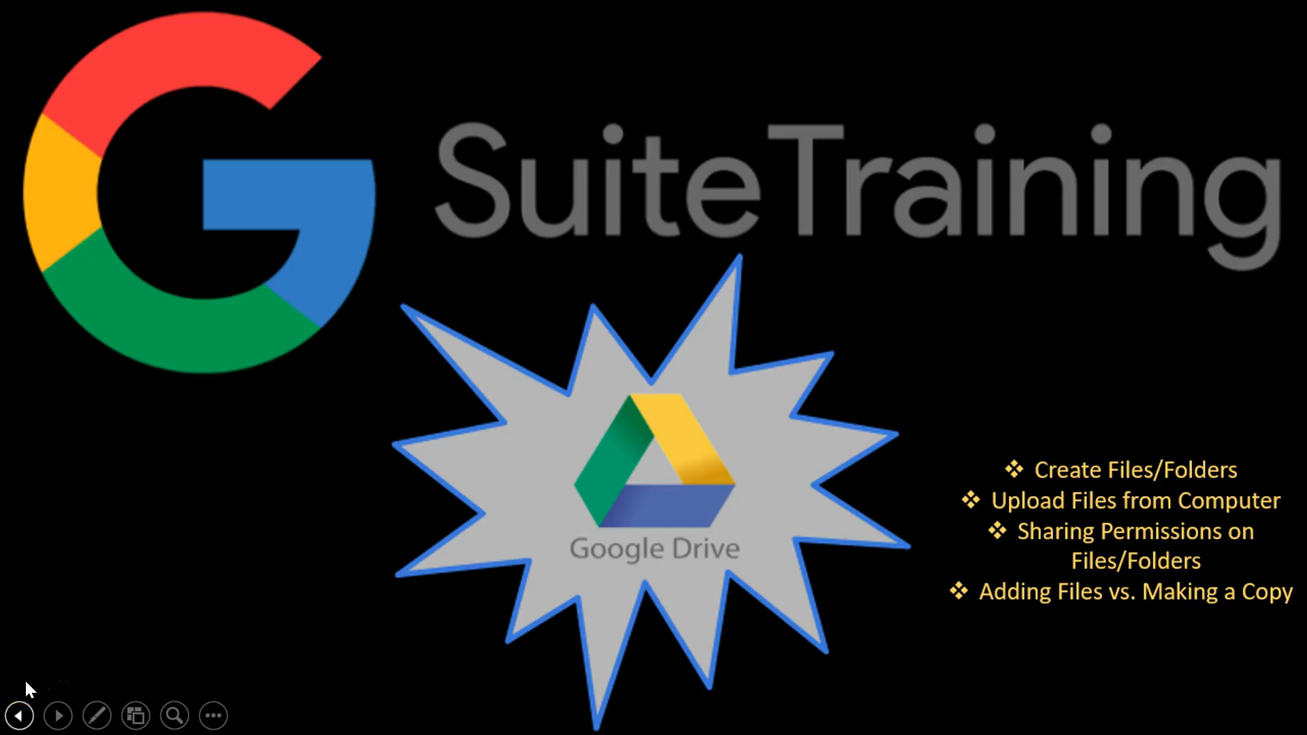